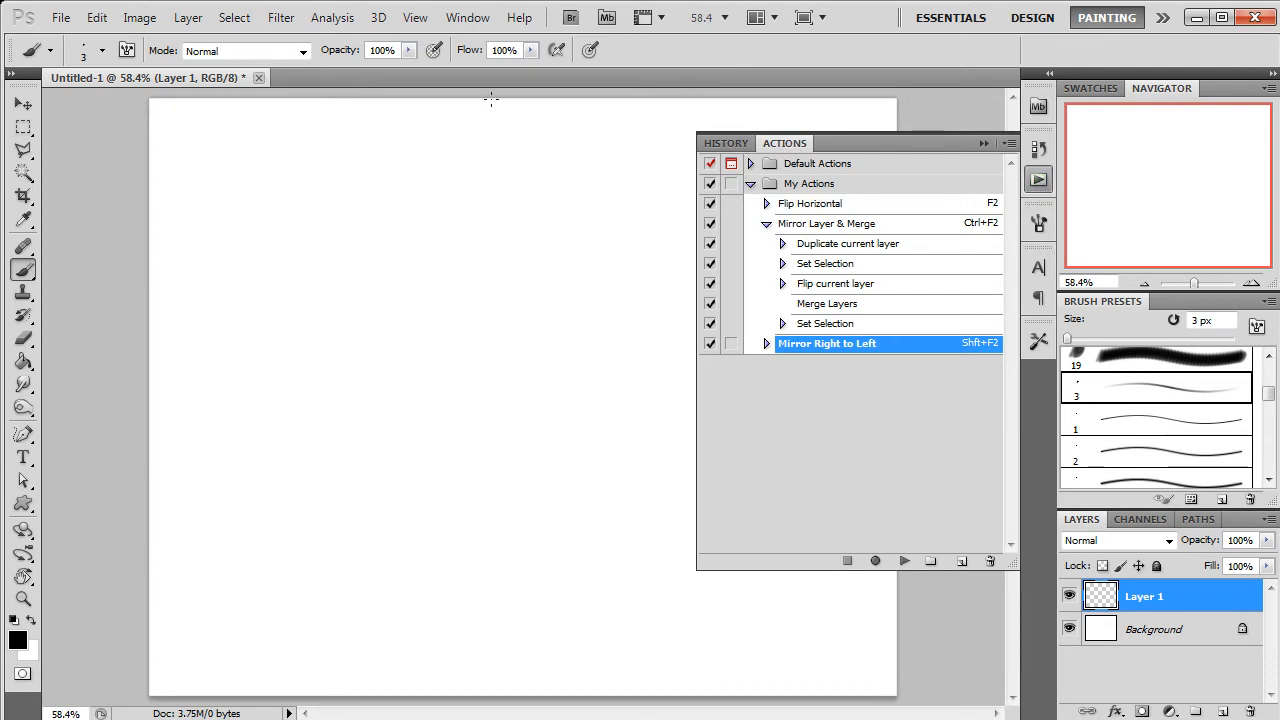
{"action": "left_click", "coordinate": [416, 17]}
{"action": "mouse_move", "coordinate": [478, 17]}
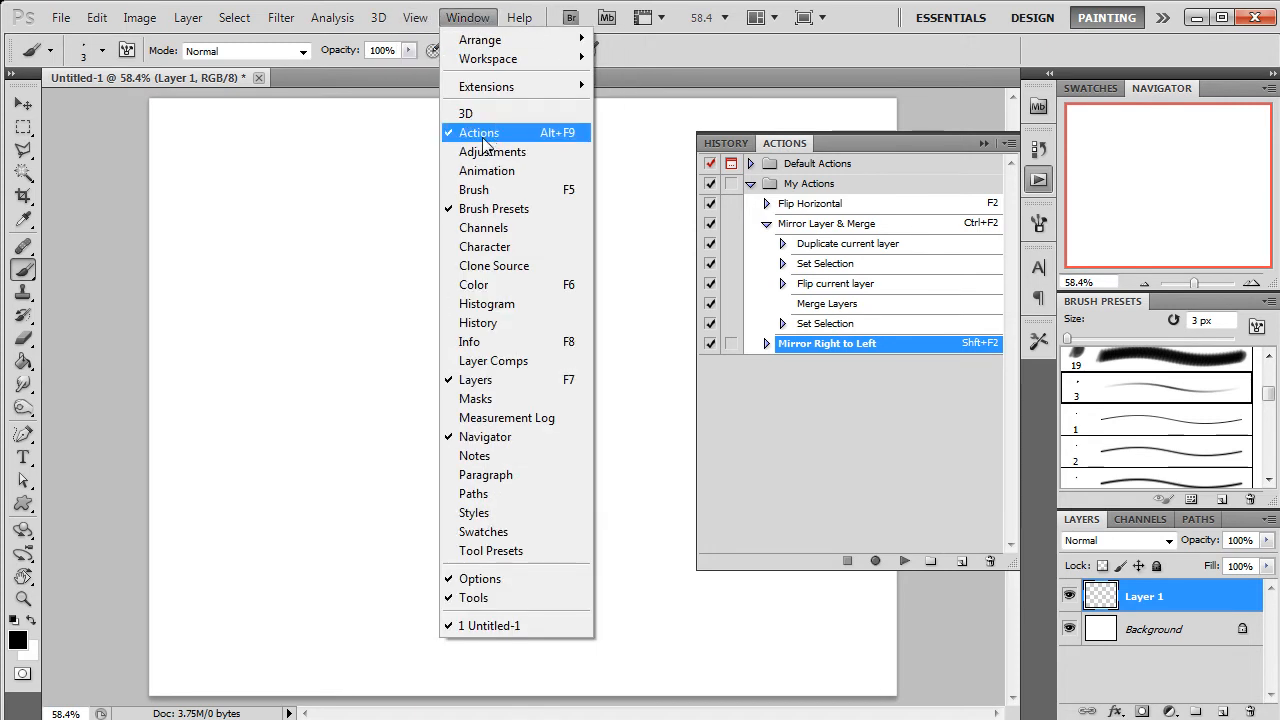
{"action": "left_click", "coordinate": [476, 20]}
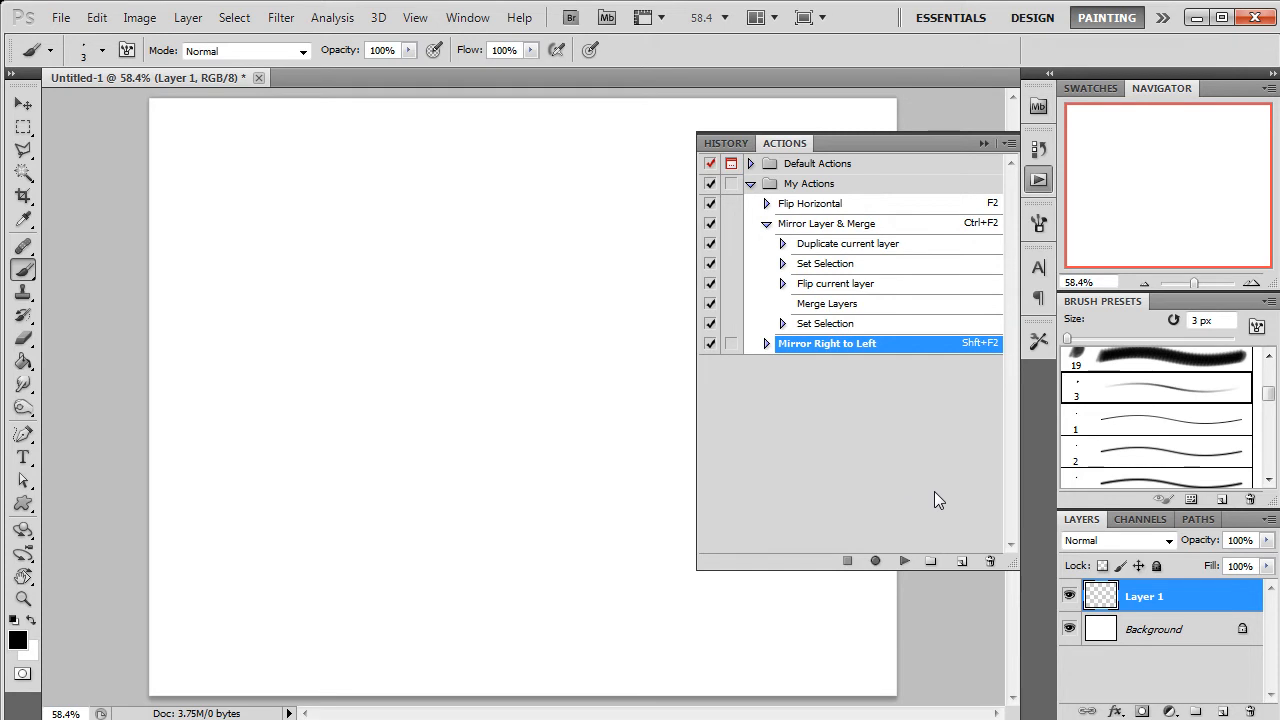
Step: Create a new action named "Demo" in the My Actions set and start recording it
{"action": "left_click", "coordinate": [962, 562]}
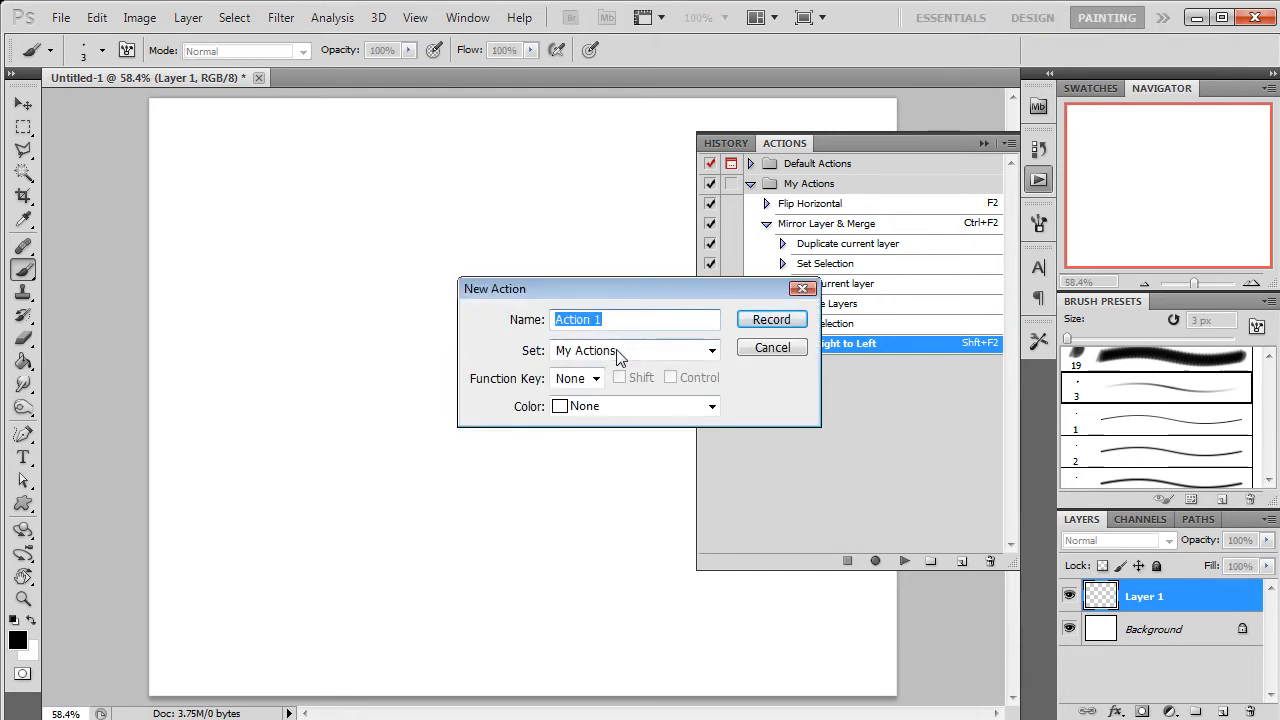
{"action": "type", "text": "Demo"}
{"action": "key", "text": "Return"}
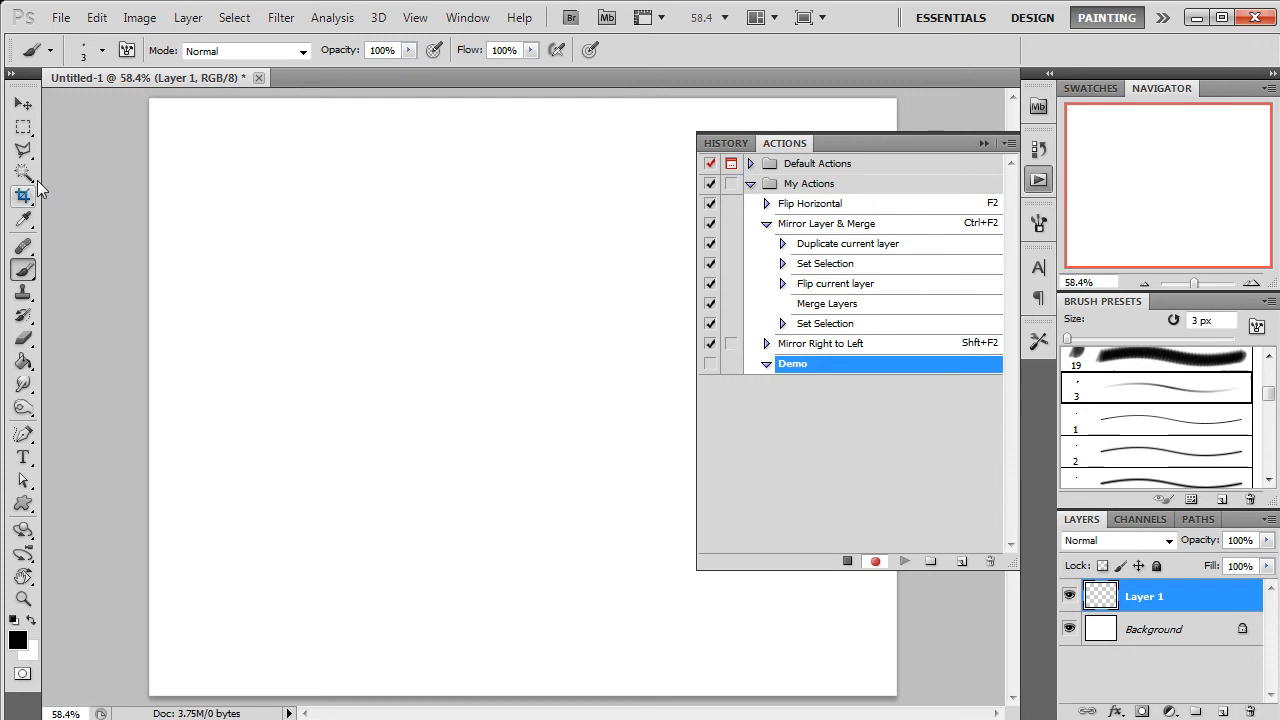
Step: Choose the 32 px "Oil Medium Wet Flow" brush preset
{"action": "left_click_drag", "start_coordinate": [1268, 398], "coordinate": [1269, 404]}
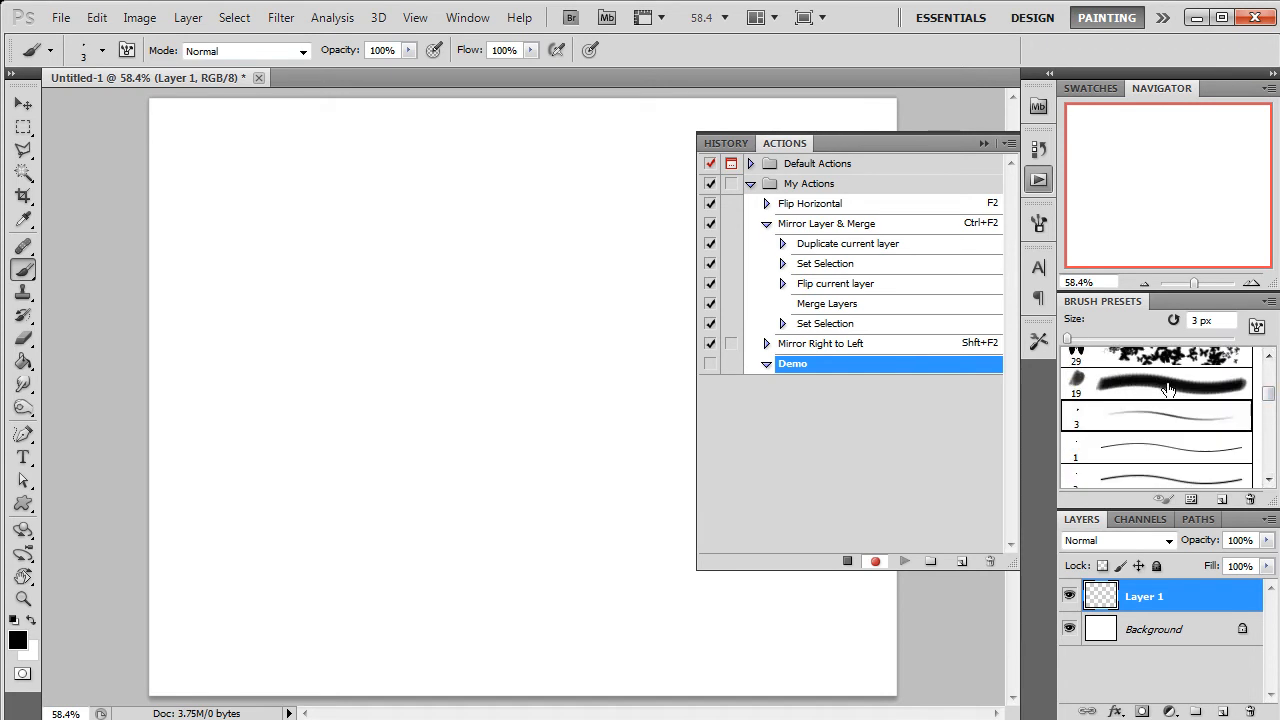
{"action": "scroll", "coordinate": [1254, 367], "scroll_direction": "up", "scroll_amount": 2}
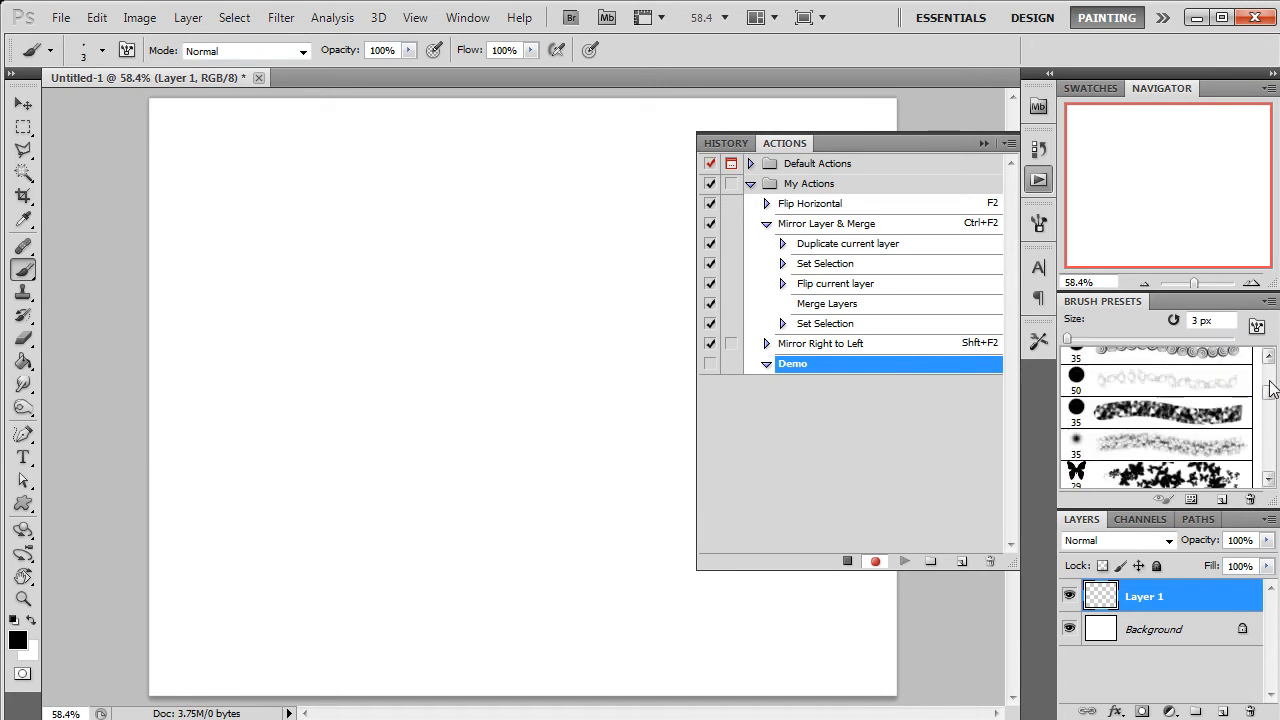
{"action": "scroll", "coordinate": [1270, 380], "scroll_direction": "up", "scroll_amount": 3}
{"action": "scroll", "coordinate": [1270, 380], "scroll_direction": "down", "scroll_amount": 2}
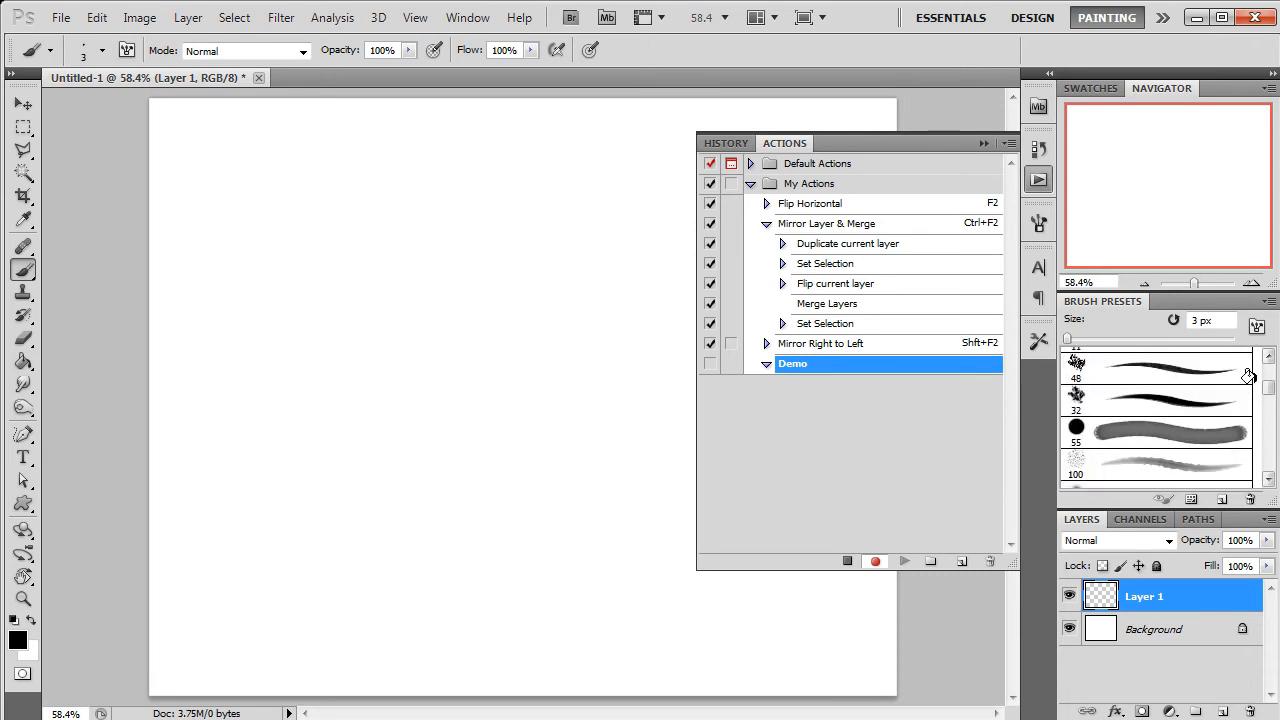
{"action": "left_click", "coordinate": [1192, 401]}
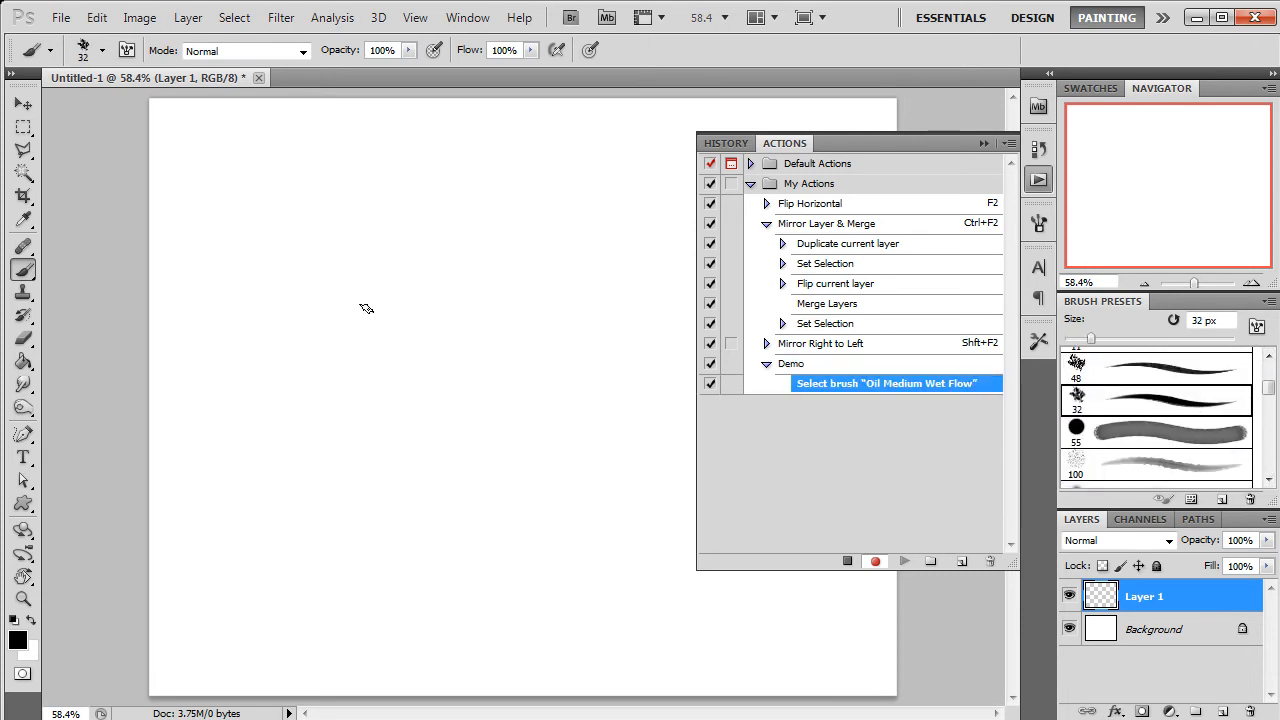
Step: Paint a loose scribble of overlapping black curved strokes across the visible canvas on Layer 1
{"action": "mouse_move", "coordinate": [262, 425]}
{"action": "left_mouse_down"}
{"action": "mouse_move", "coordinate": [354, 337]}
{"action": "mouse_move", "coordinate": [410, 366]}
{"action": "mouse_move", "coordinate": [482, 456]}
{"action": "mouse_move", "coordinate": [525, 322]}
{"action": "mouse_move", "coordinate": [578, 356]}
{"action": "mouse_move", "coordinate": [518, 526]}
{"action": "mouse_move", "coordinate": [380, 402]}
{"action": "mouse_move", "coordinate": [466, 223]}
{"action": "mouse_move", "coordinate": [308, 312]}
{"action": "left_mouse_up"}
{"action": "mouse_move", "coordinate": [530, 178]}
{"action": "left_mouse_down"}
{"action": "mouse_move", "coordinate": [465, 238]}
{"action": "mouse_move", "coordinate": [300, 490]}
{"action": "left_mouse_up"}
{"action": "left_click_drag", "start_coordinate": [503, 224], "coordinate": [350, 500]}
{"action": "left_click_drag", "start_coordinate": [541, 270], "coordinate": [432, 606]}
{"action": "left_click_drag", "start_coordinate": [552, 247], "coordinate": [540, 600]}
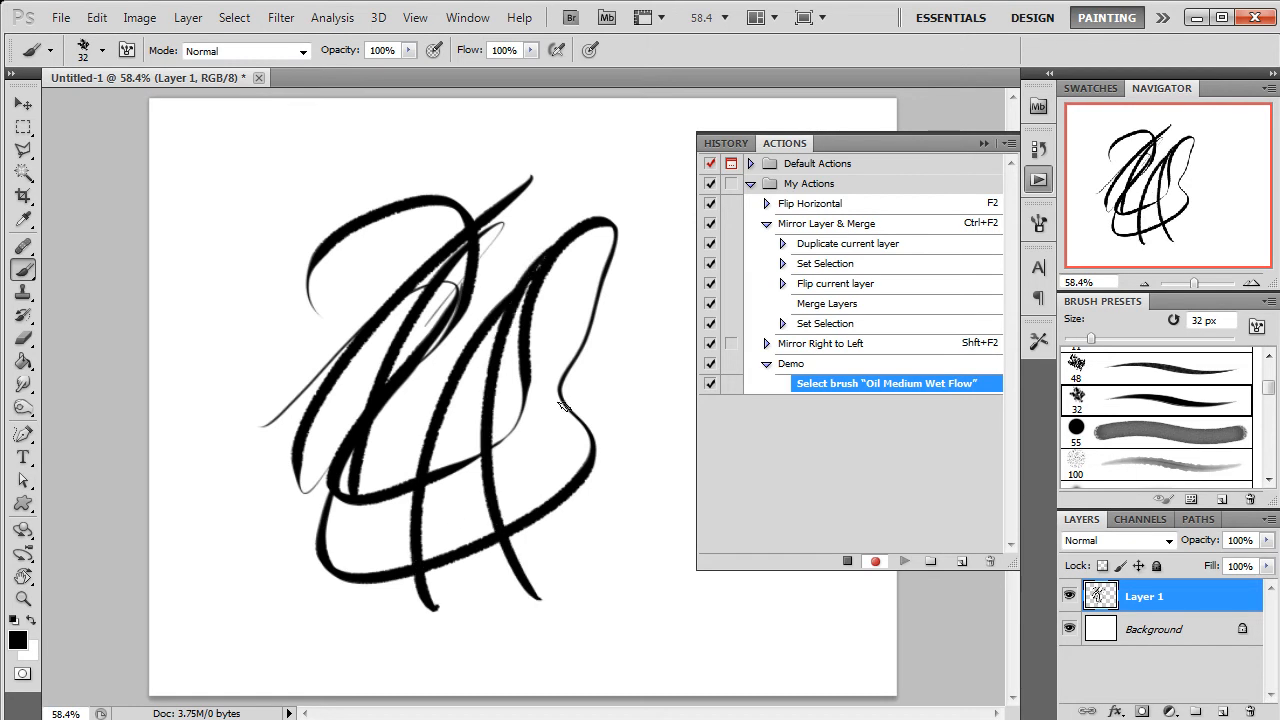
{"action": "left_click_drag", "start_coordinate": [585, 307], "coordinate": [682, 602]}
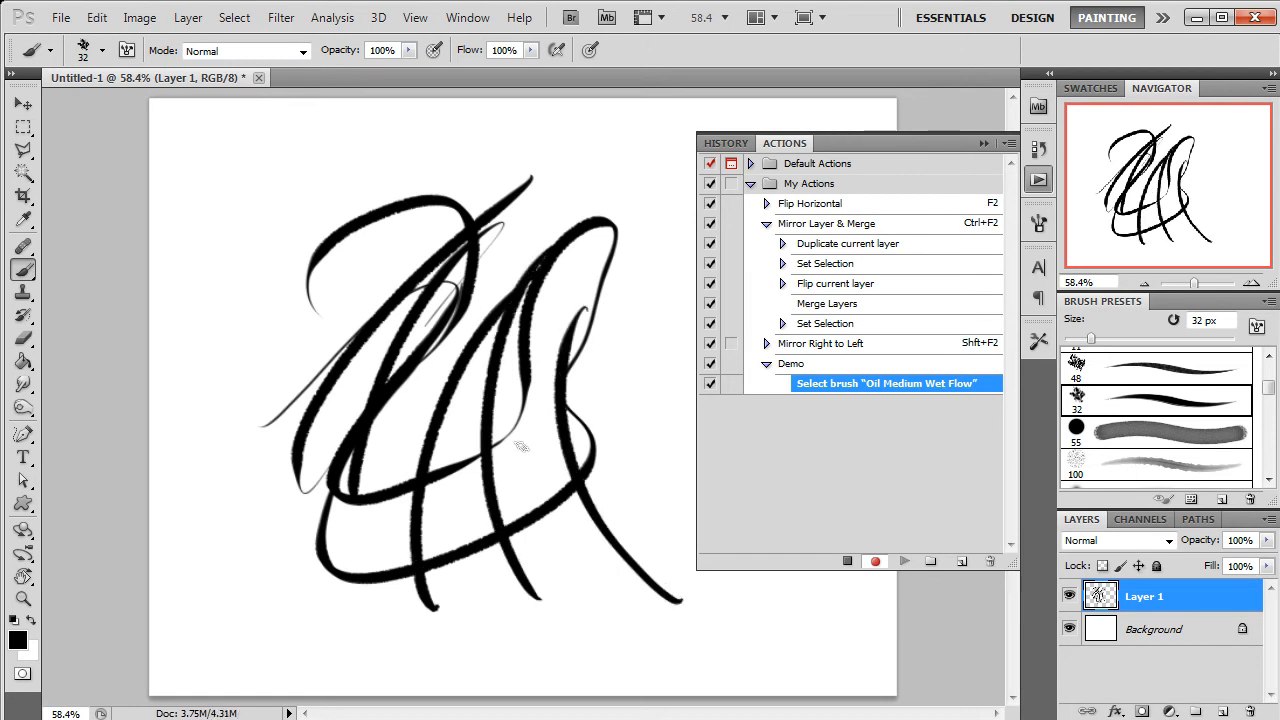
Step: Apply a Gaussian Blur to the scribble on Layer 1, keeping the filter's preset settings
{"action": "left_click", "coordinate": [281, 18]}
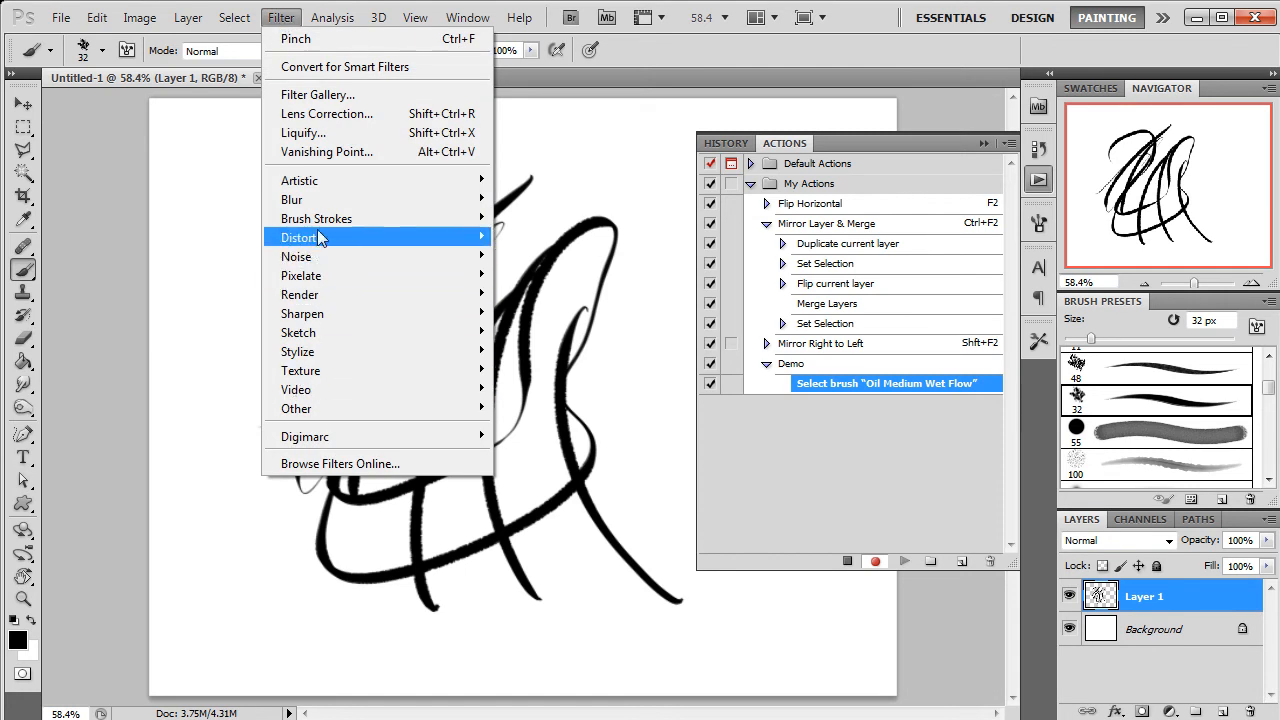
{"action": "mouse_move", "coordinate": [351, 193]}
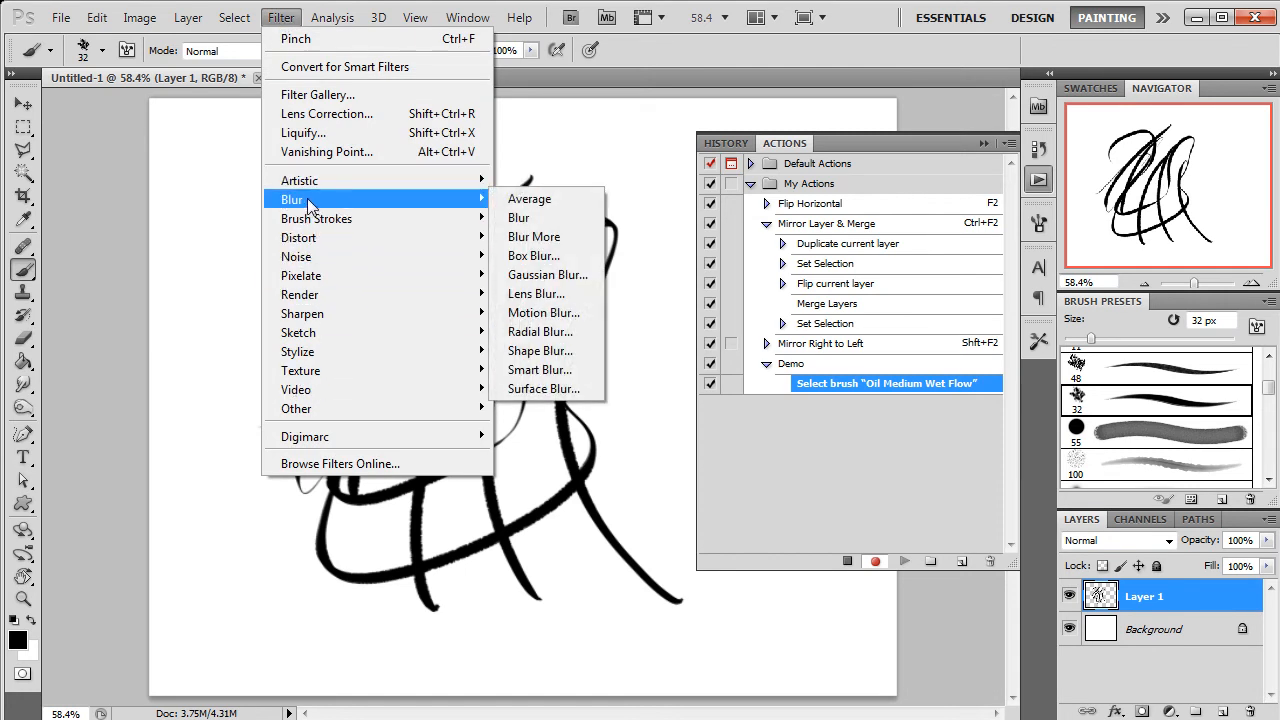
{"action": "left_click", "coordinate": [563, 278]}
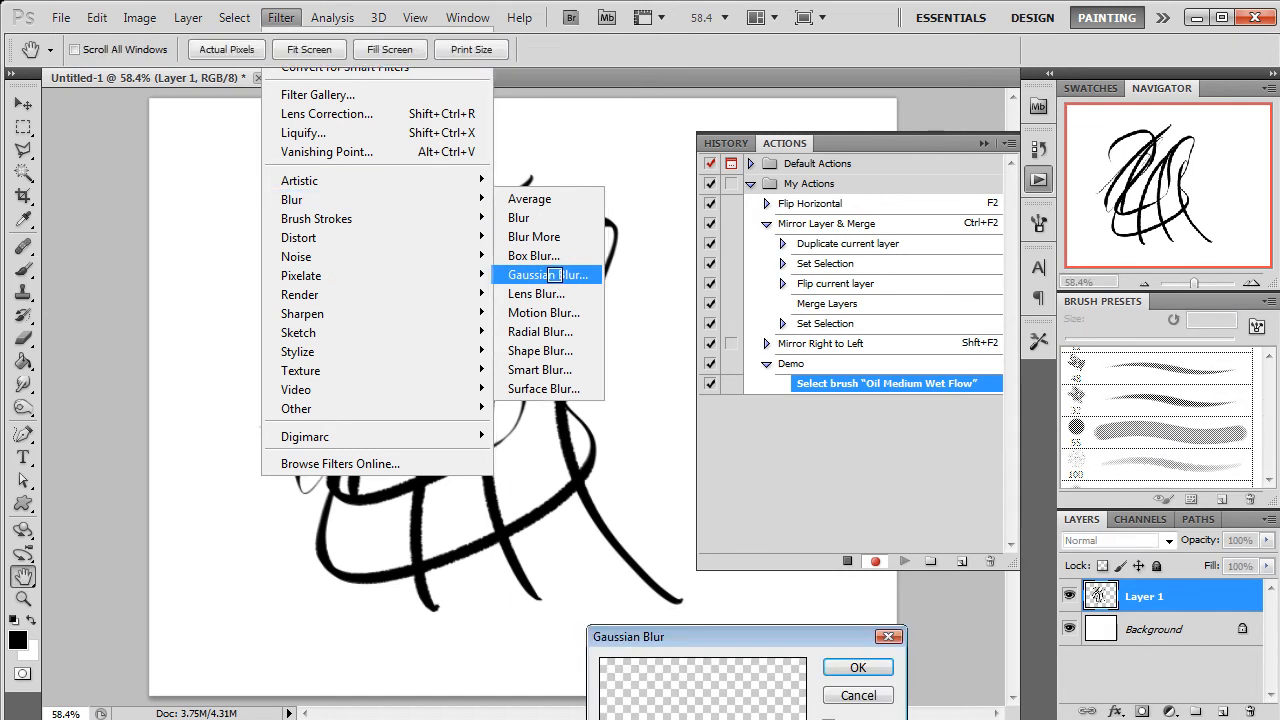
{"action": "left_click", "coordinate": [858, 667]}
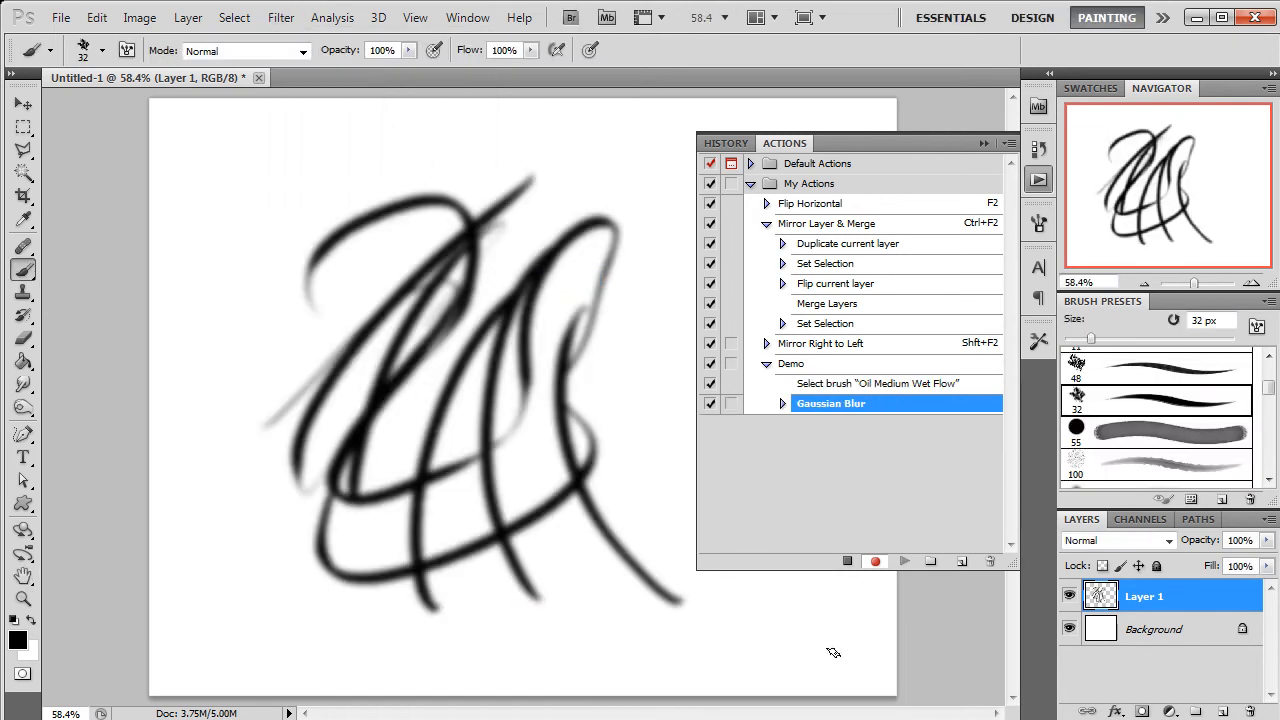
Step: Apply the Twirl filter to the scribble with an angle of -133°
{"action": "left_click", "coordinate": [281, 17]}
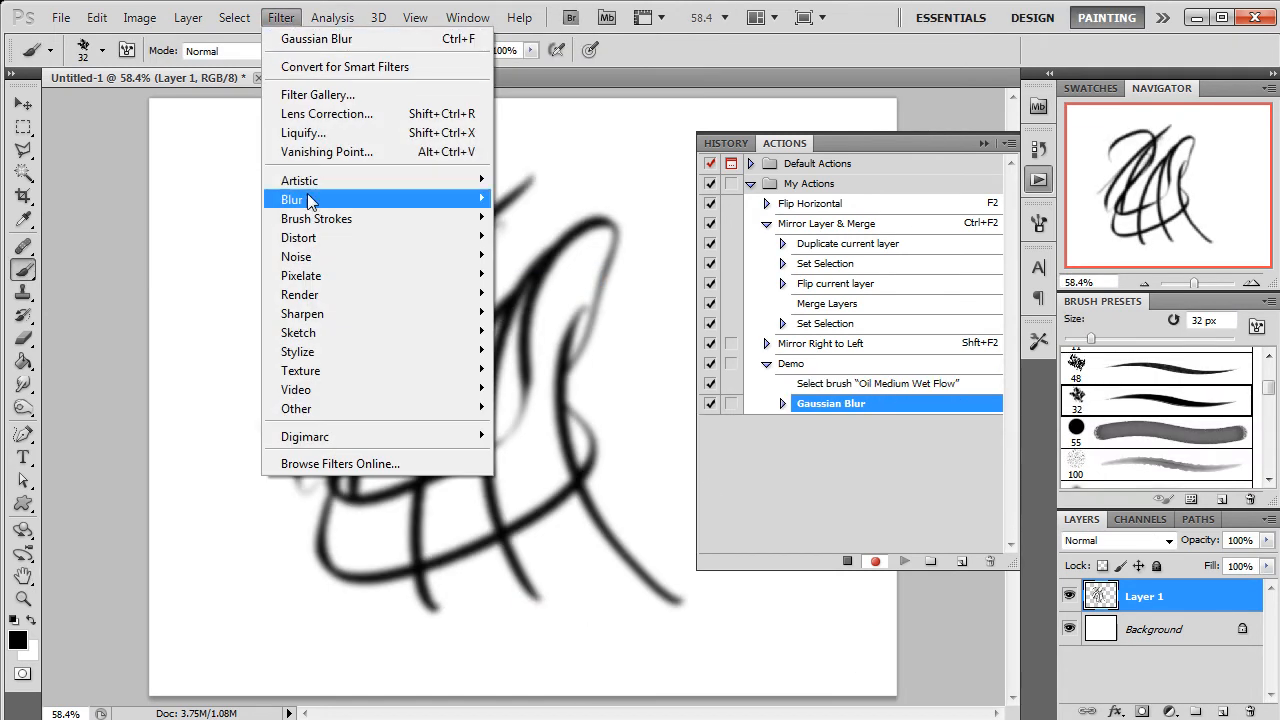
{"action": "mouse_move", "coordinate": [351, 233]}
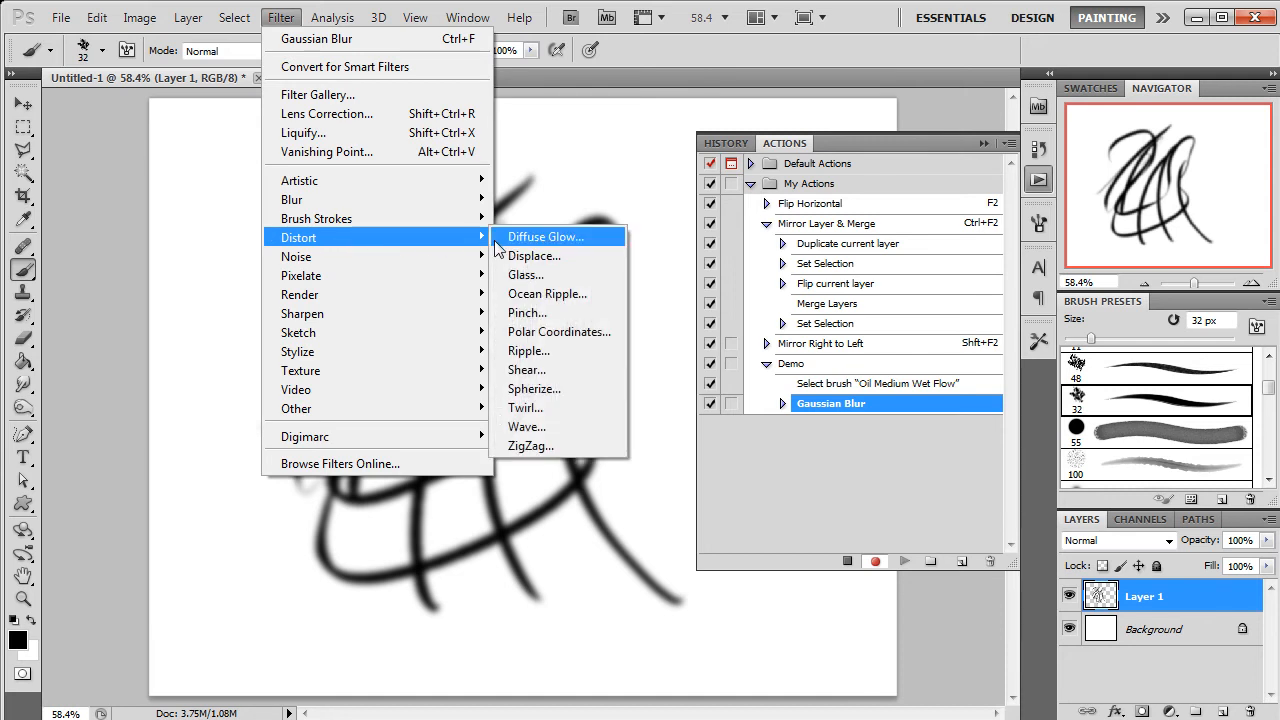
{"action": "left_click", "coordinate": [548, 416]}
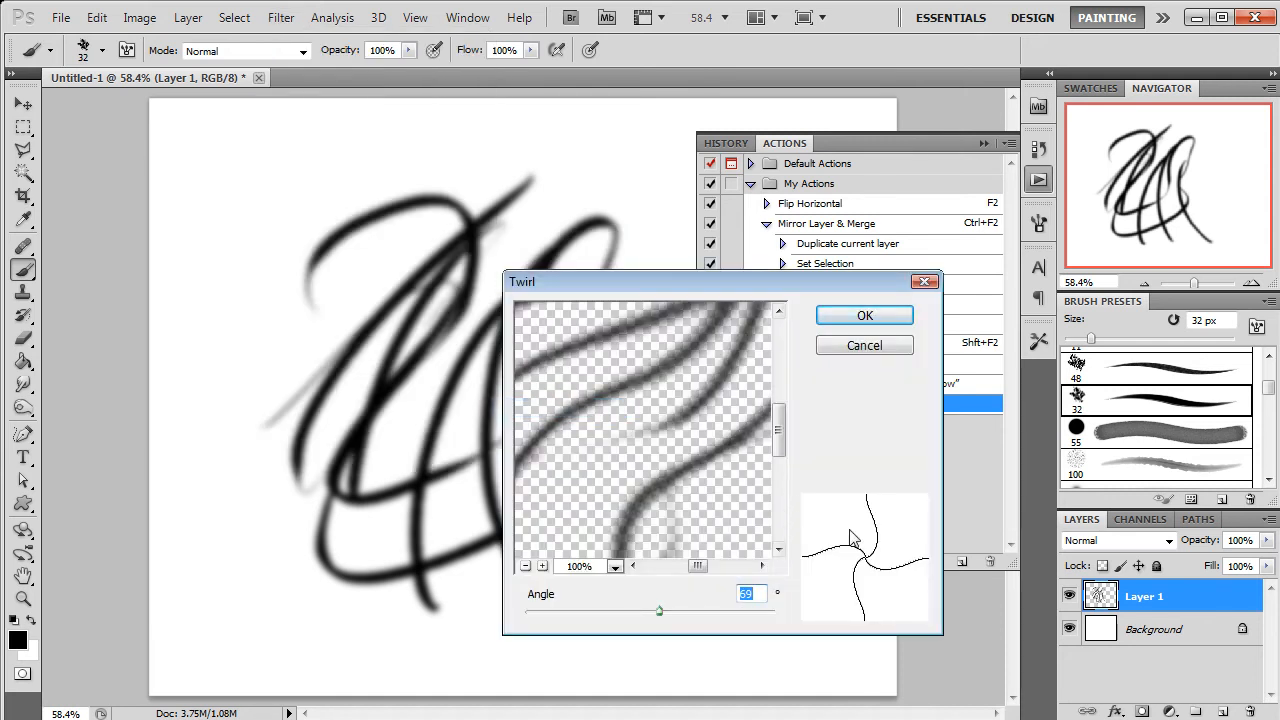
{"action": "left_click_drag", "start_coordinate": [661, 615], "coordinate": [637, 618]}
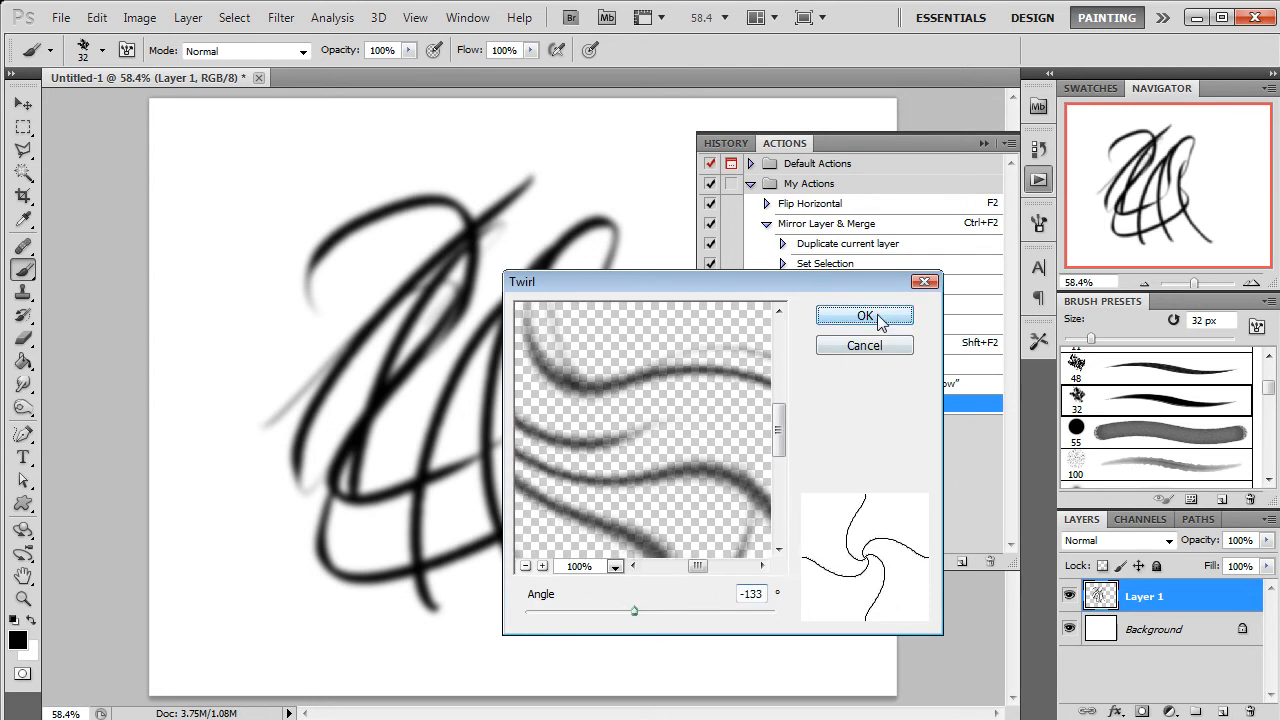
{"action": "left_click", "coordinate": [878, 318]}
Step: Apply the Pinch distortion filter to the twirled scribble on Layer 1
{"action": "left_click", "coordinate": [284, 17]}
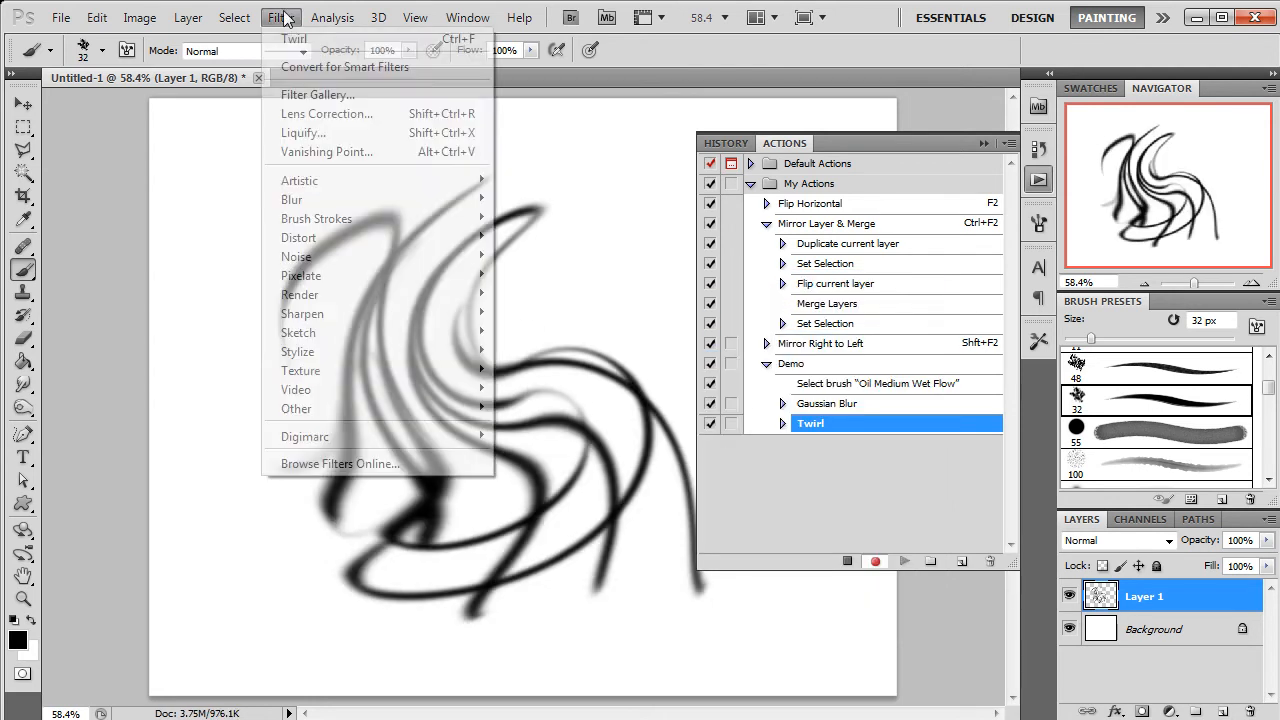
{"action": "mouse_move", "coordinate": [378, 237]}
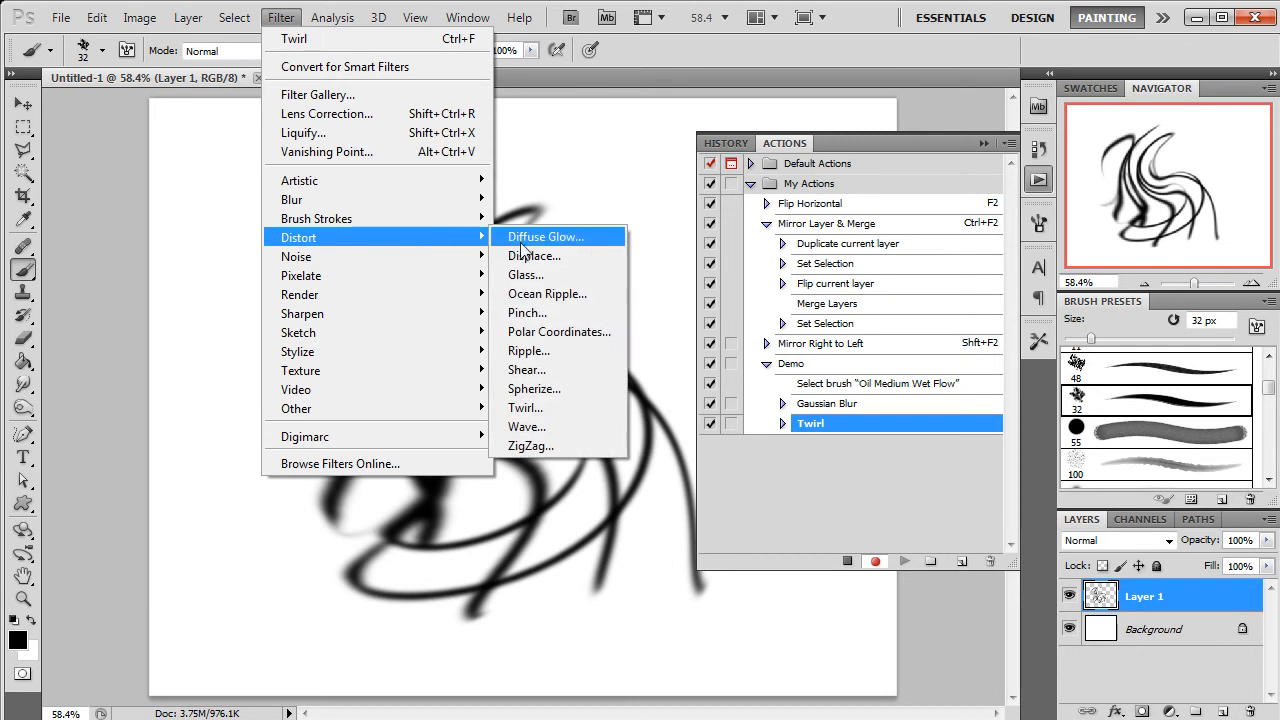
{"action": "left_click", "coordinate": [538, 318]}
{"action": "left_click", "coordinate": [799, 254]}
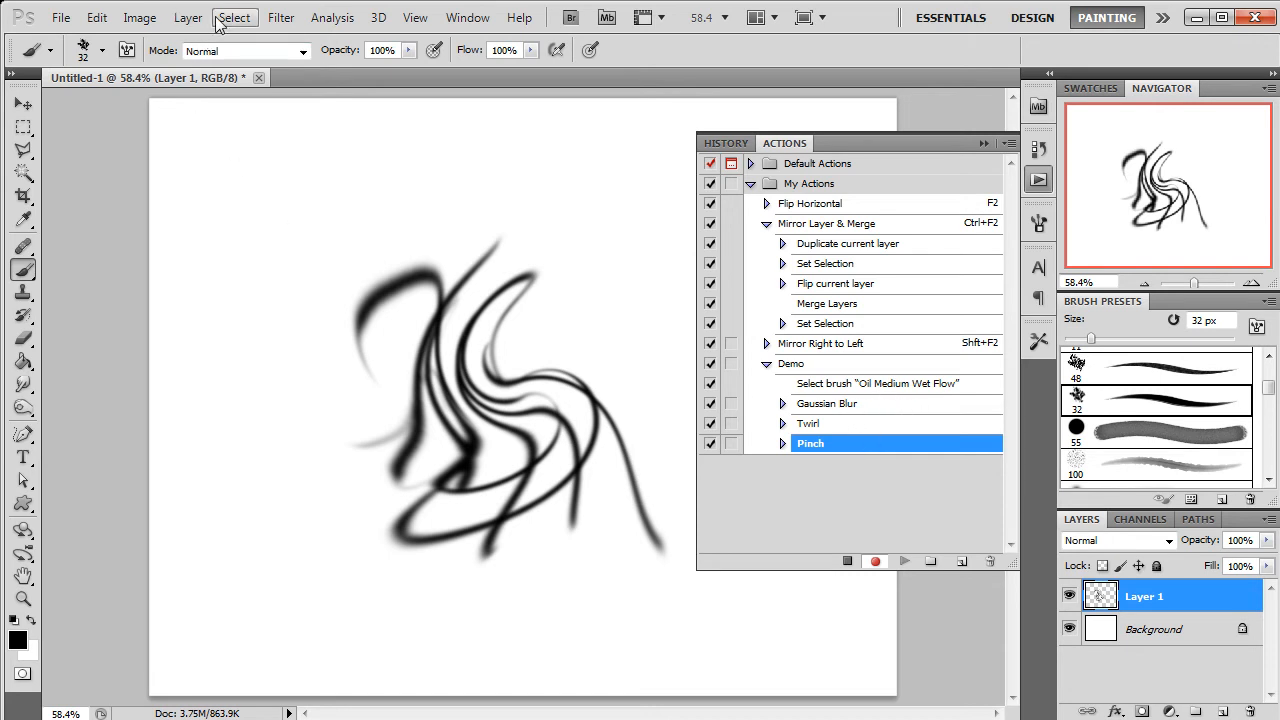
{"action": "left_click", "coordinate": [140, 18]}
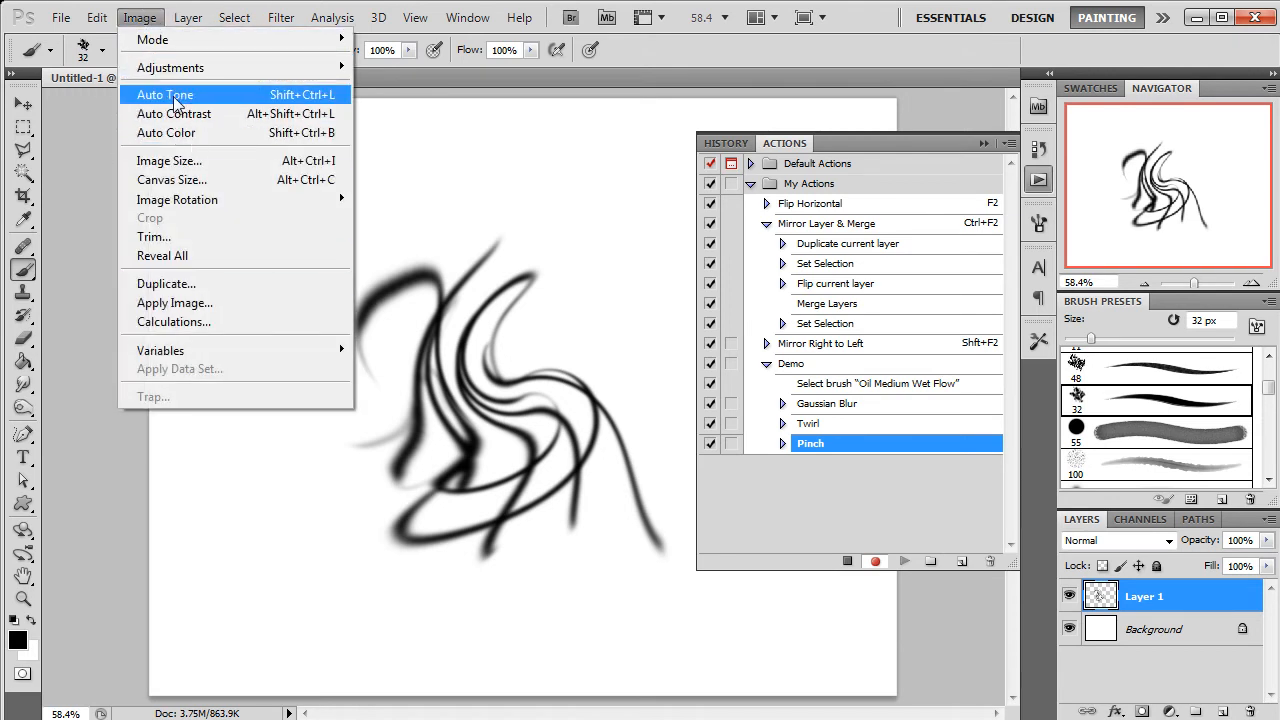
{"action": "left_click", "coordinate": [150, 20]}
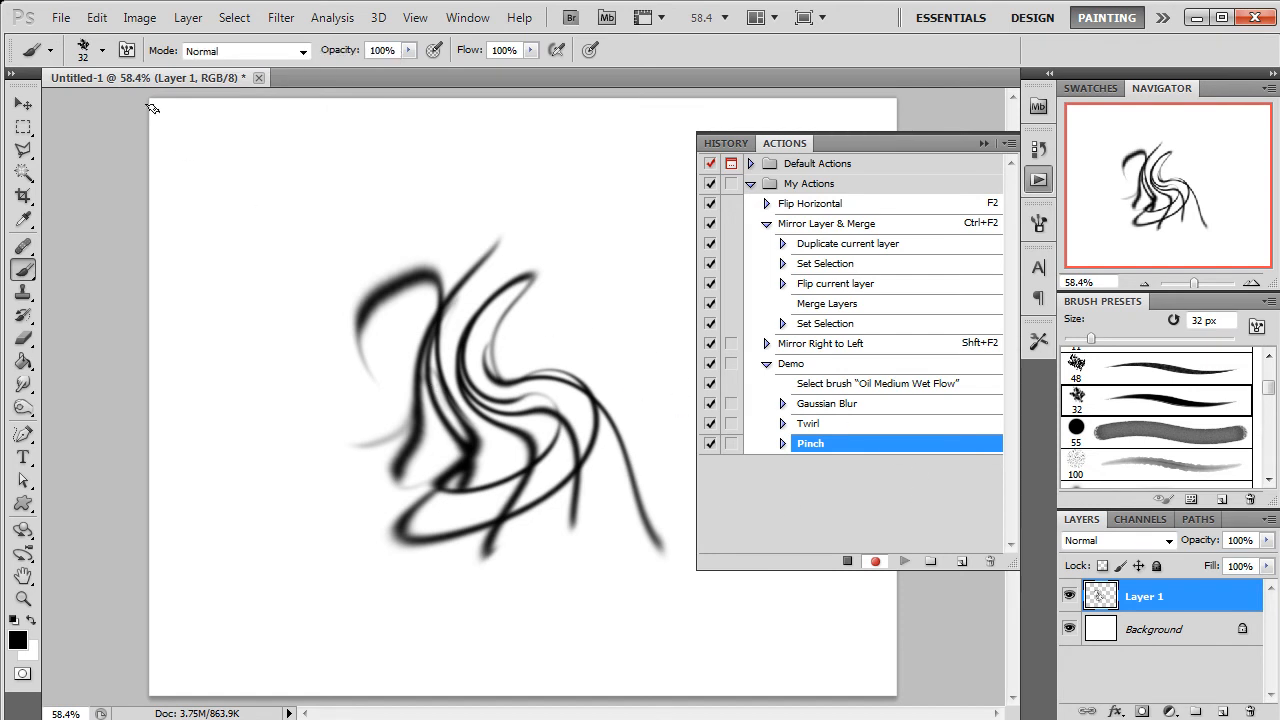
{"action": "left_click", "coordinate": [148, 20]}
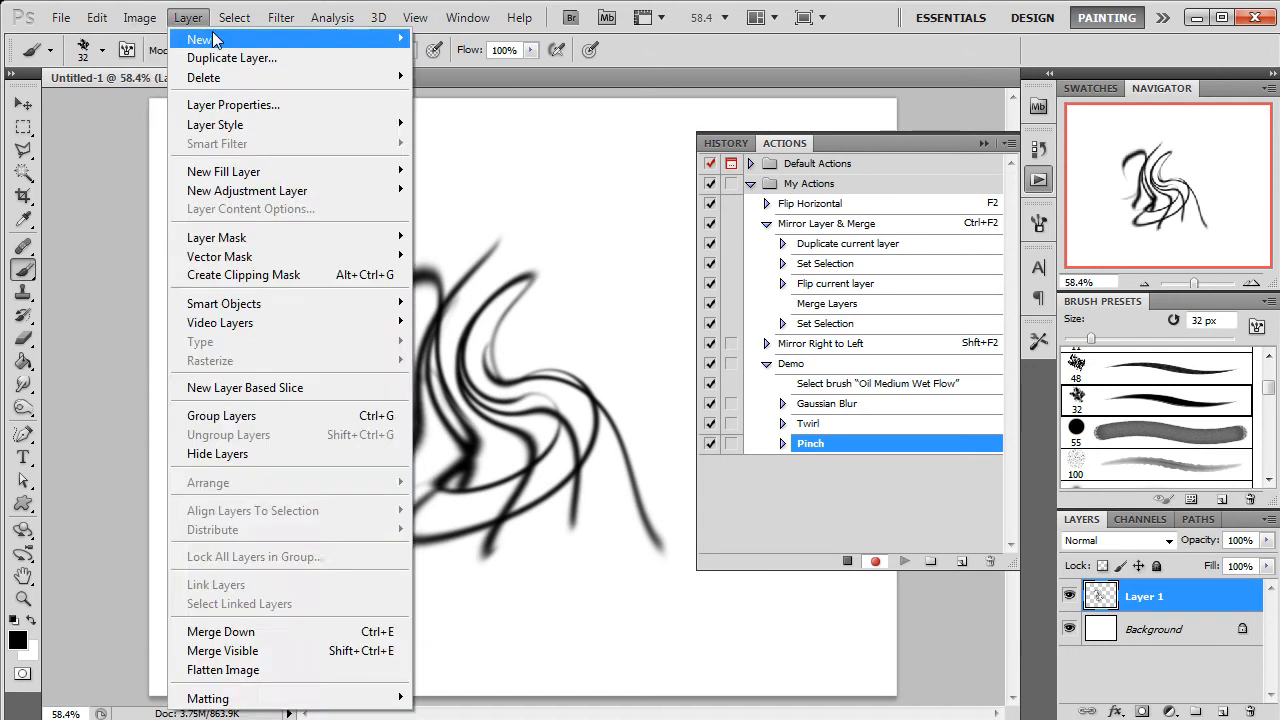
{"action": "left_click", "coordinate": [288, 18]}
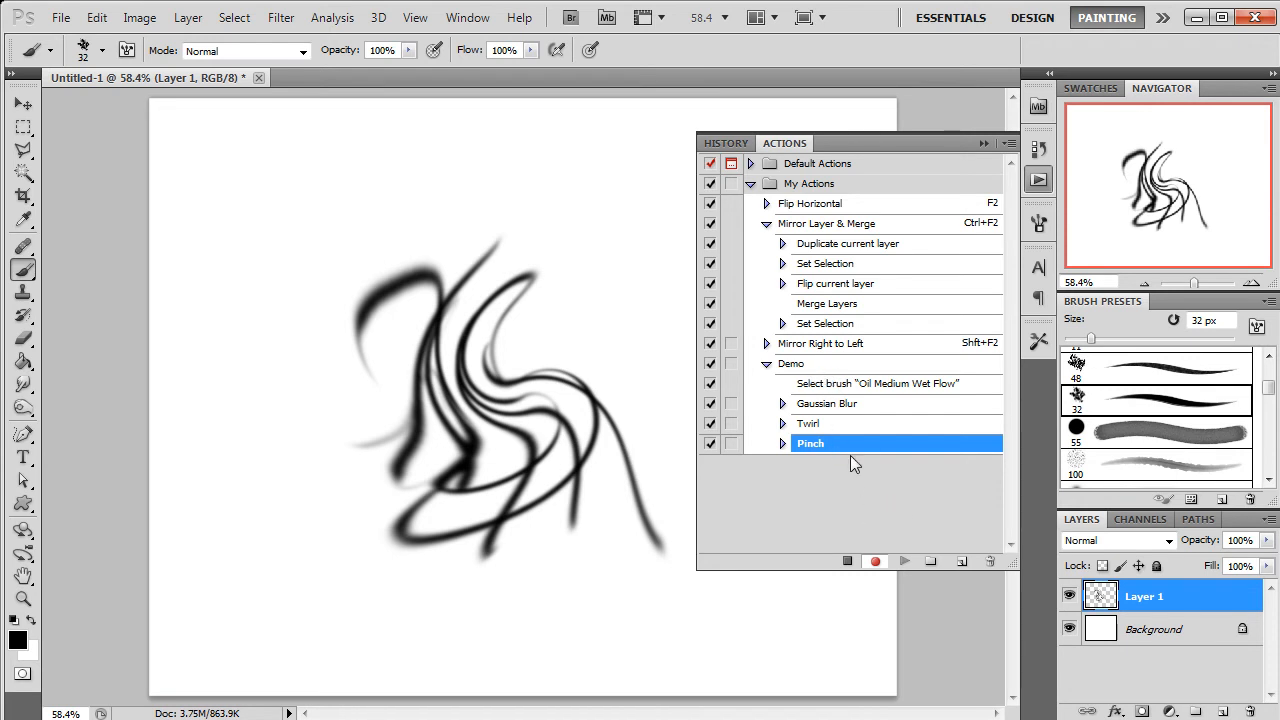
Step: Stop recording the action and select Demo in the My Actions set
{"action": "left_click", "coordinate": [847, 562]}
{"action": "left_click", "coordinate": [814, 366]}
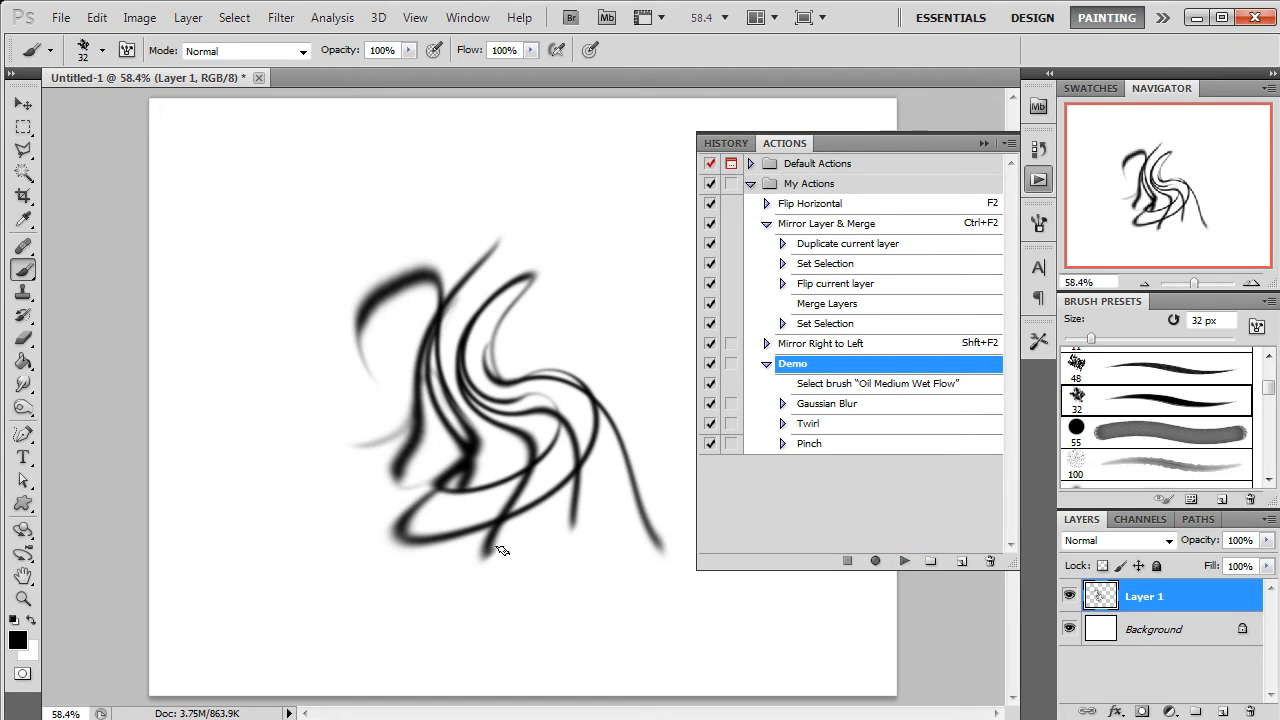
Step: Undo the Pinch and Twirl filters on the scribble and redo them
{"action": "key", "text": "ctrl+alt+z"}
{"action": "key", "text": "ctrl+alt+z"}
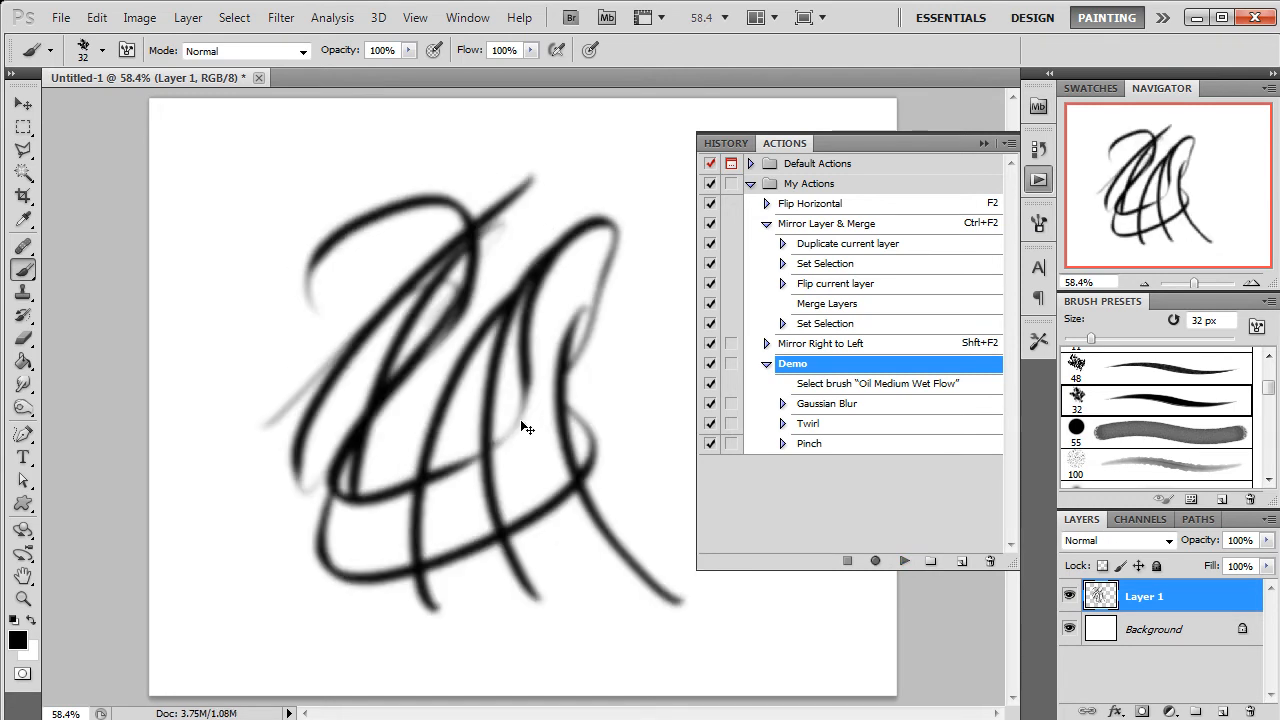
{"action": "key", "text": "ctrl+shift+z"}
{"action": "key", "text": "ctrl+shift+z"}
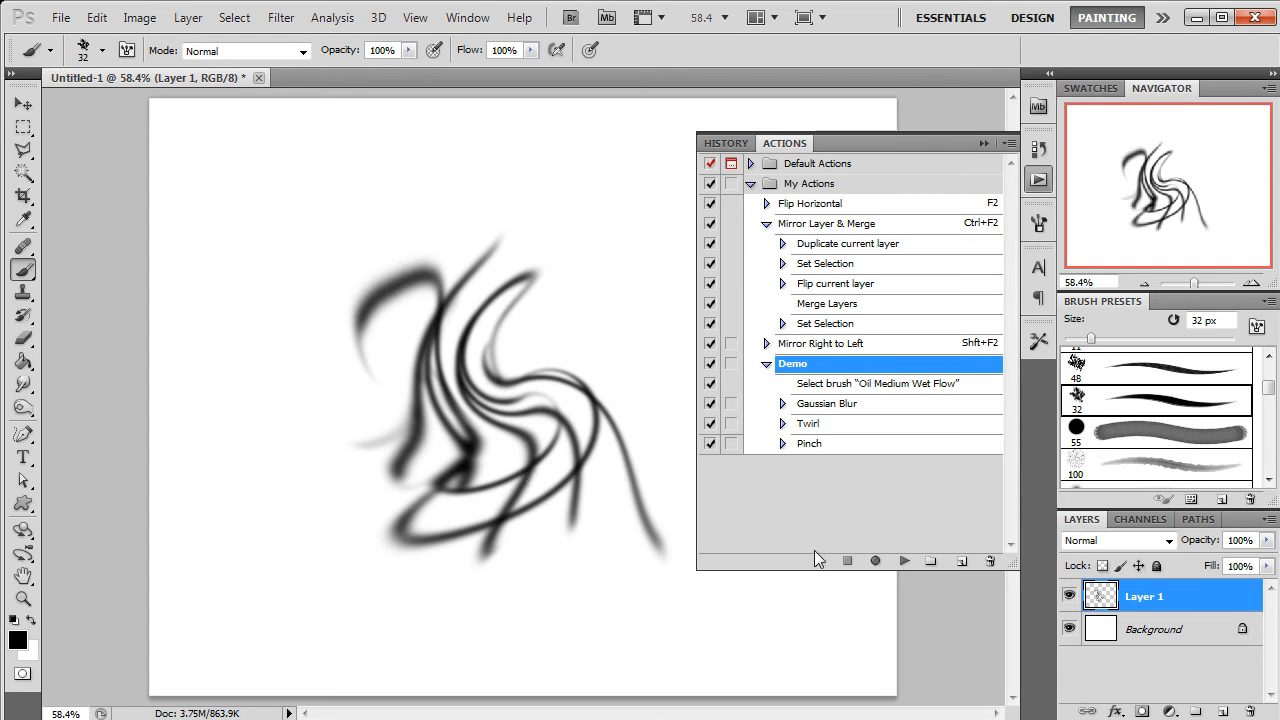
Step: Undo the Pinch, Twirl and Gaussian Blur filters to restore the original brush strokes
{"action": "key", "text": "ctrl+alt+z"}
{"action": "key", "text": "ctrl+alt+z"}
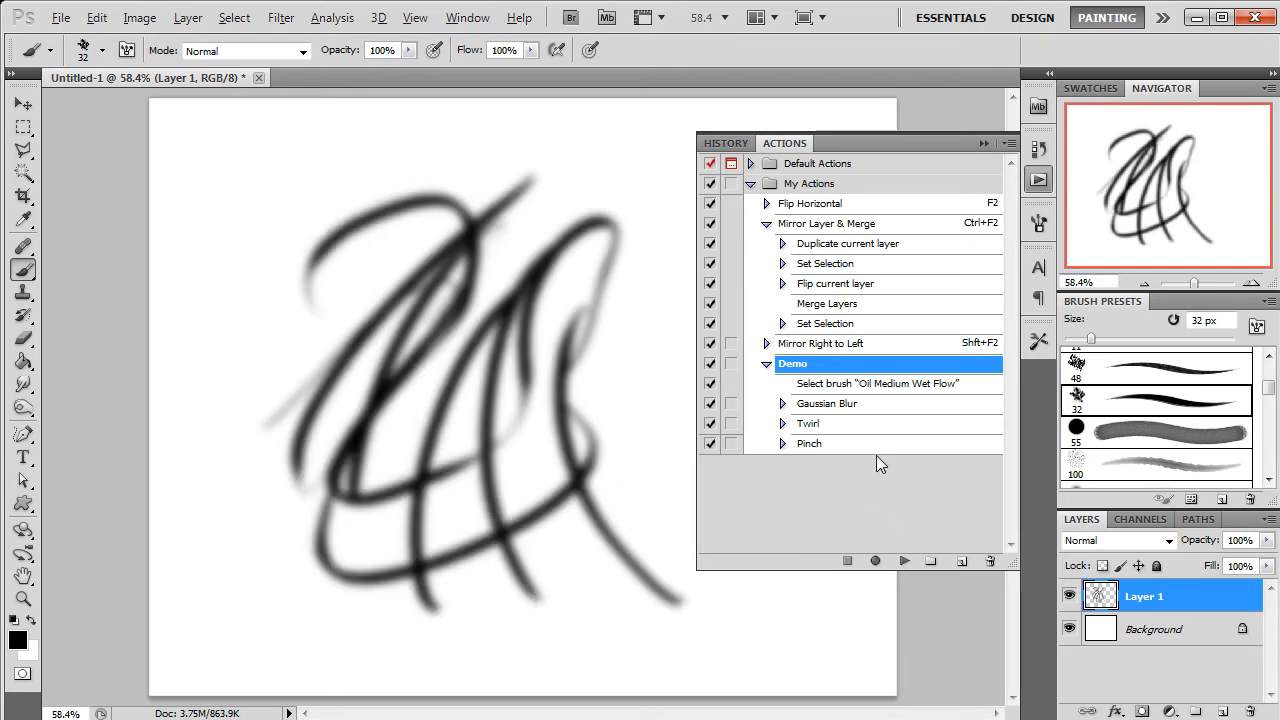
{"action": "key", "text": "ctrl+alt+z"}
{"action": "key", "text": "ctrl+alt+z"}
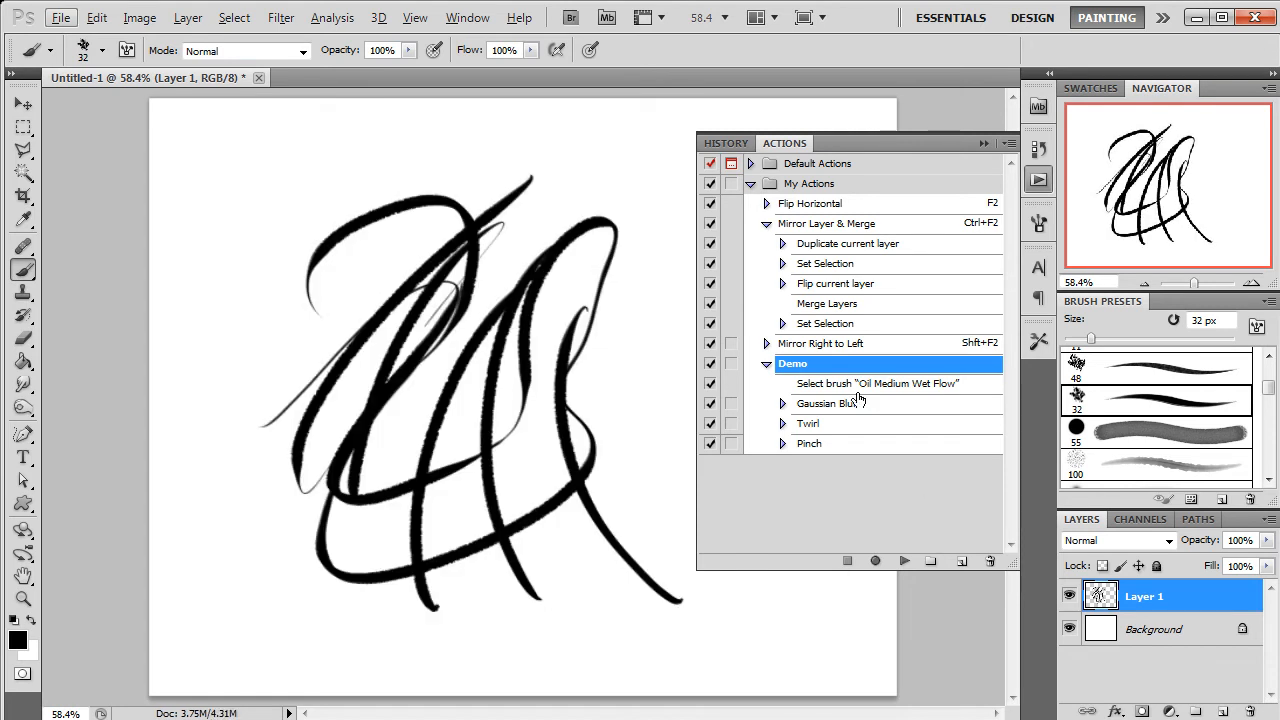
Step: Delete the recorded "Select brush" command from the Demo action and confirm the deletion
{"action": "left_click", "coordinate": [855, 386]}
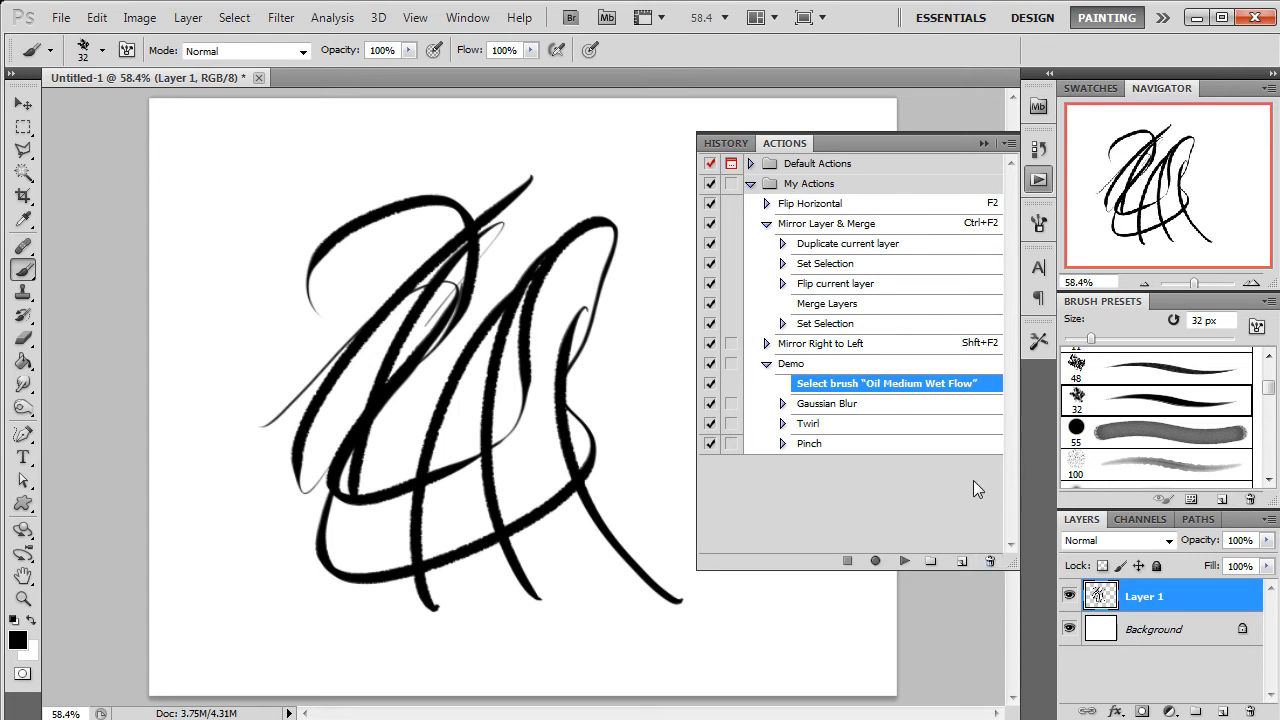
{"action": "mouse_move", "coordinate": [808, 388]}
{"action": "left_mouse_down"}
{"action": "mouse_move", "coordinate": [860, 538]}
{"action": "mouse_move", "coordinate": [990, 563]}
{"action": "mouse_move", "coordinate": [915, 390]}
{"action": "mouse_move", "coordinate": [943, 395]}
{"action": "left_mouse_up"}
{"action": "mouse_move", "coordinate": [853, 389]}
{"action": "left_mouse_down"}
{"action": "mouse_move", "coordinate": [858, 423]}
{"action": "mouse_move", "coordinate": [897, 421]}
{"action": "mouse_move", "coordinate": [835, 388]}
{"action": "left_mouse_up"}
{"action": "left_click", "coordinate": [990, 561]}
{"action": "left_click", "coordinate": [605, 295]}
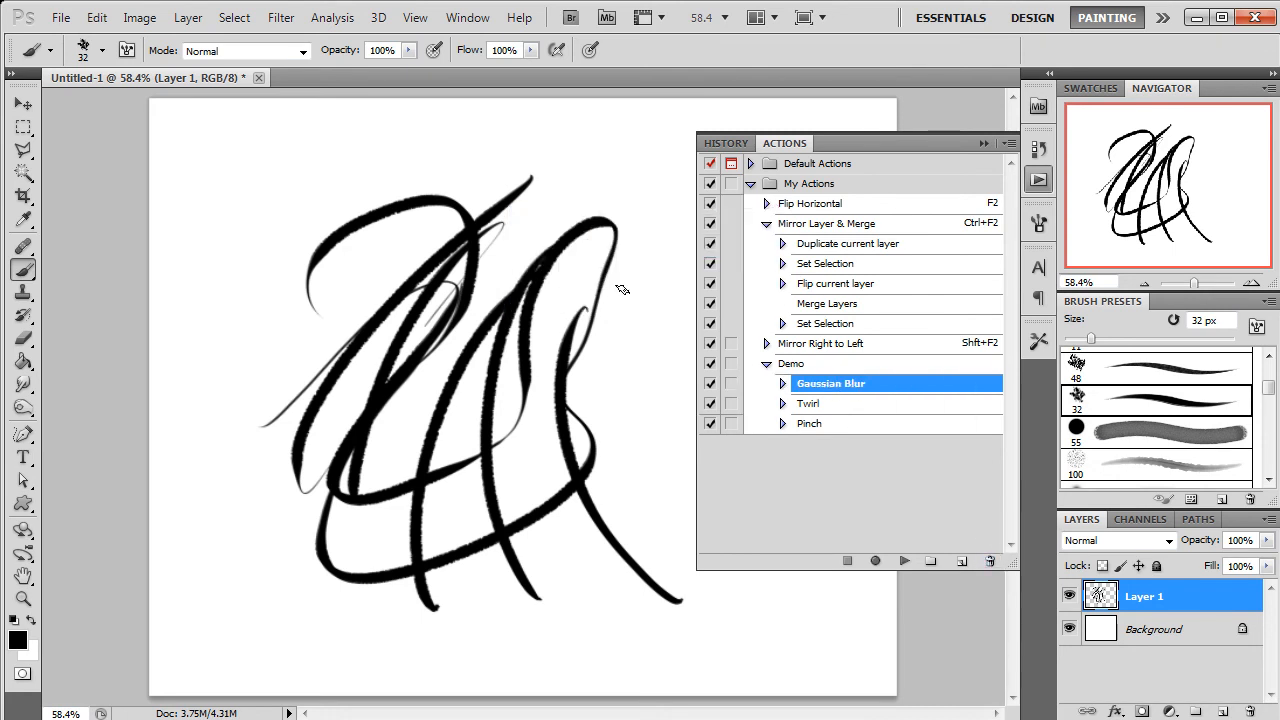
Step: Play the whole Demo action on the scribble and undo the three filters it applies
{"action": "left_click", "coordinate": [792, 363]}
{"action": "left_click", "coordinate": [904, 561]}
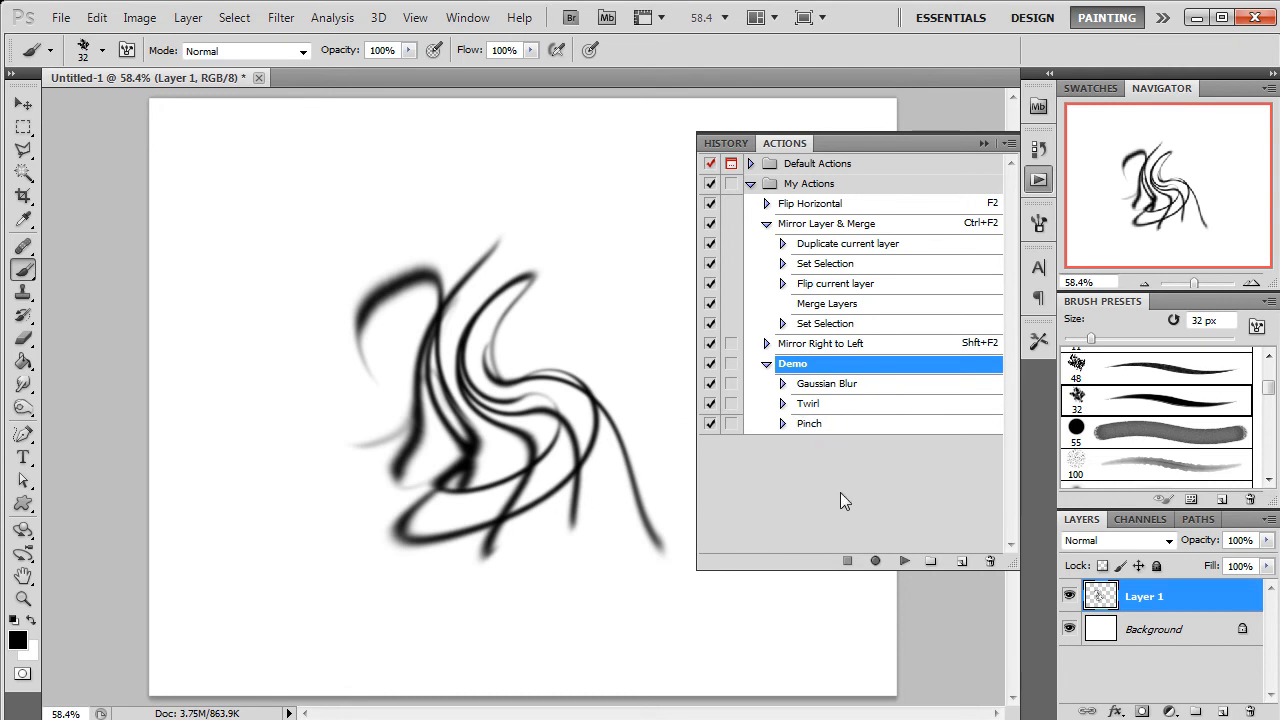
{"action": "key", "text": "ctrl+alt+z"}
{"action": "key", "text": "ctrl+alt+z"}
{"action": "key", "text": "ctrl+alt+z"}
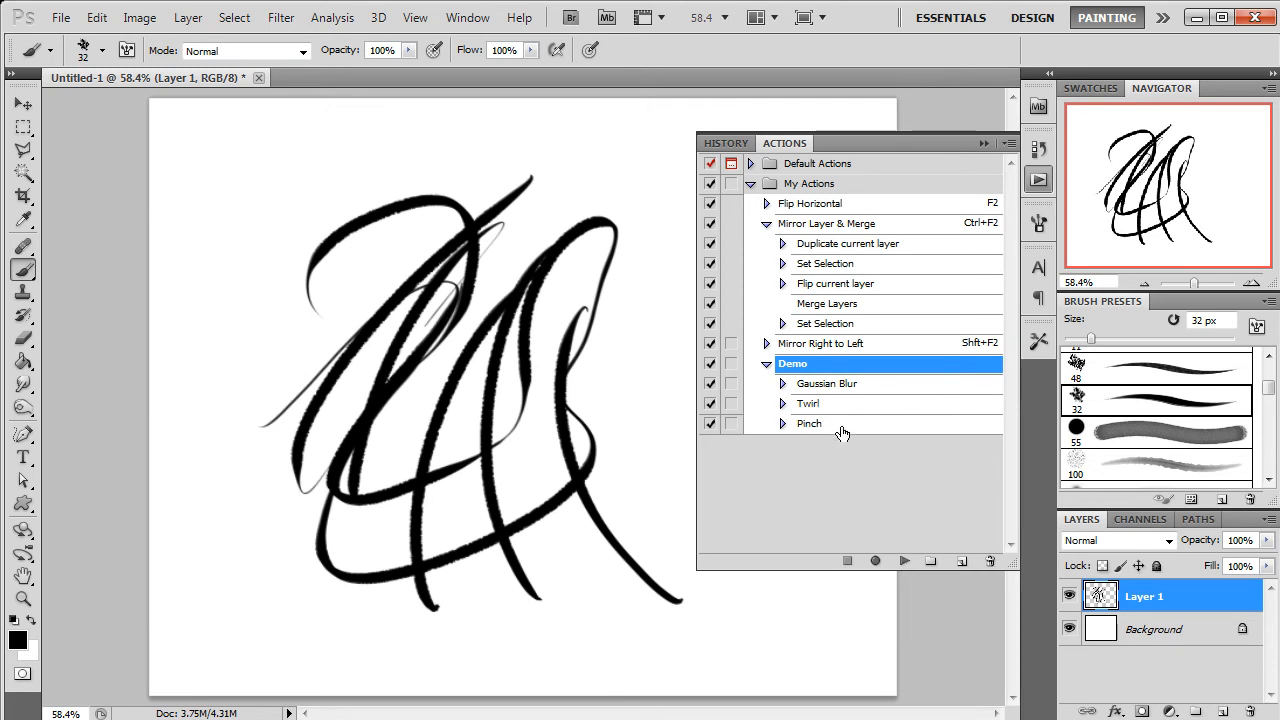
Step: Disable the Gaussian Blur command in the Demo action and play the action on the scribble
{"action": "left_click", "coordinate": [710, 384]}
{"action": "left_click", "coordinate": [904, 560]}
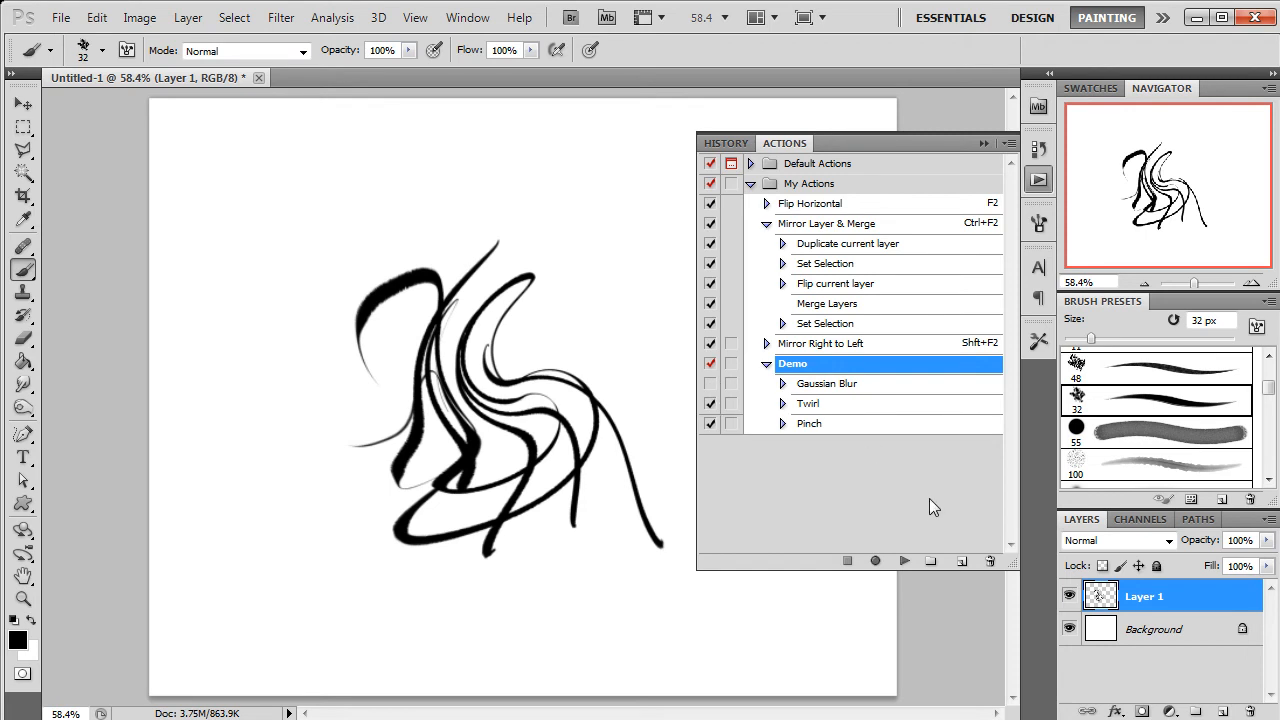
Step: Undo the Twirl and Pinch filters on the scribble and collapse the Demo action's command list
{"action": "key", "text": "ctrl+alt+z"}
{"action": "key", "text": "ctrl+alt+z"}
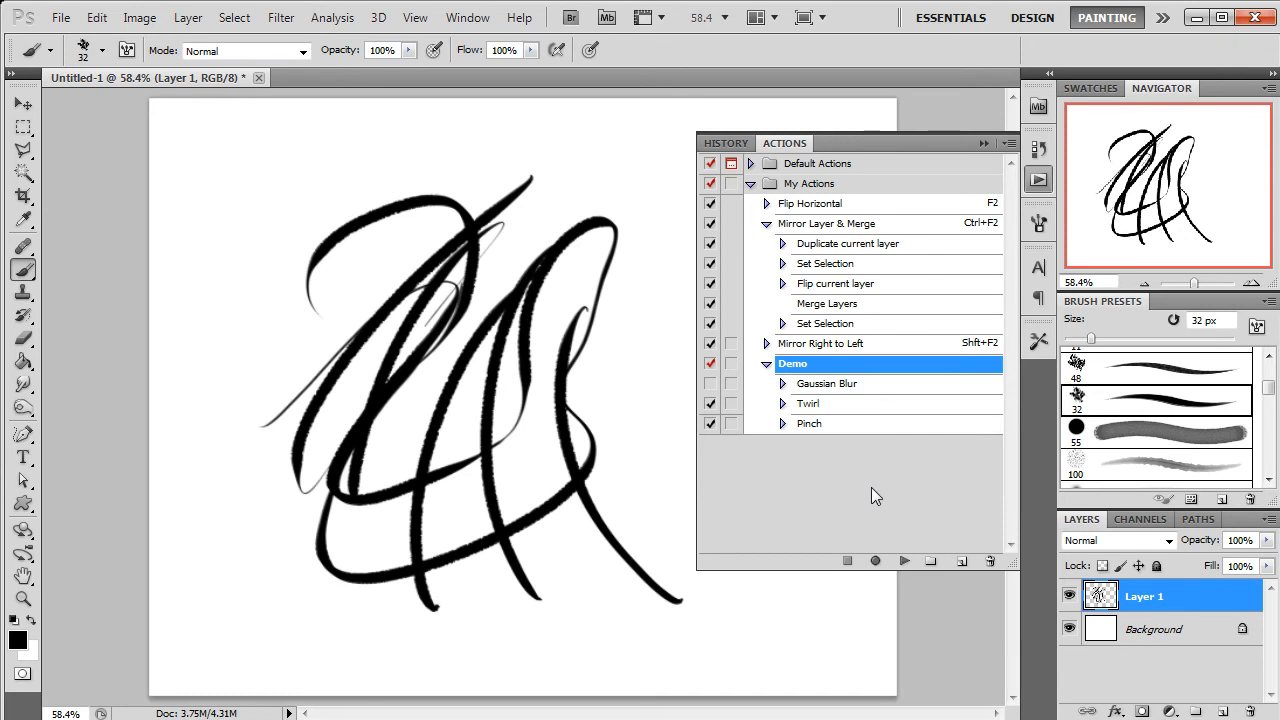
{"action": "left_click", "coordinate": [768, 366]}
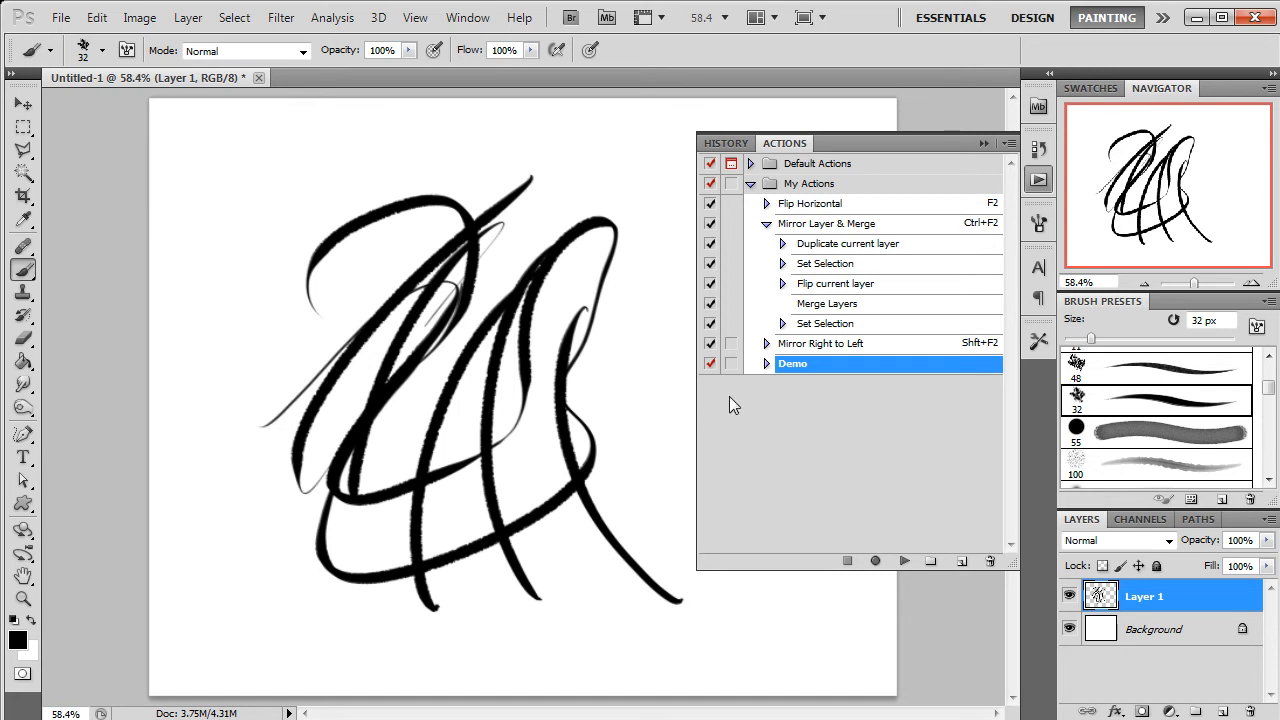
Step: Select the whole canvas and delete the scribble from Layer 1
{"action": "left_click", "coordinate": [984, 143]}
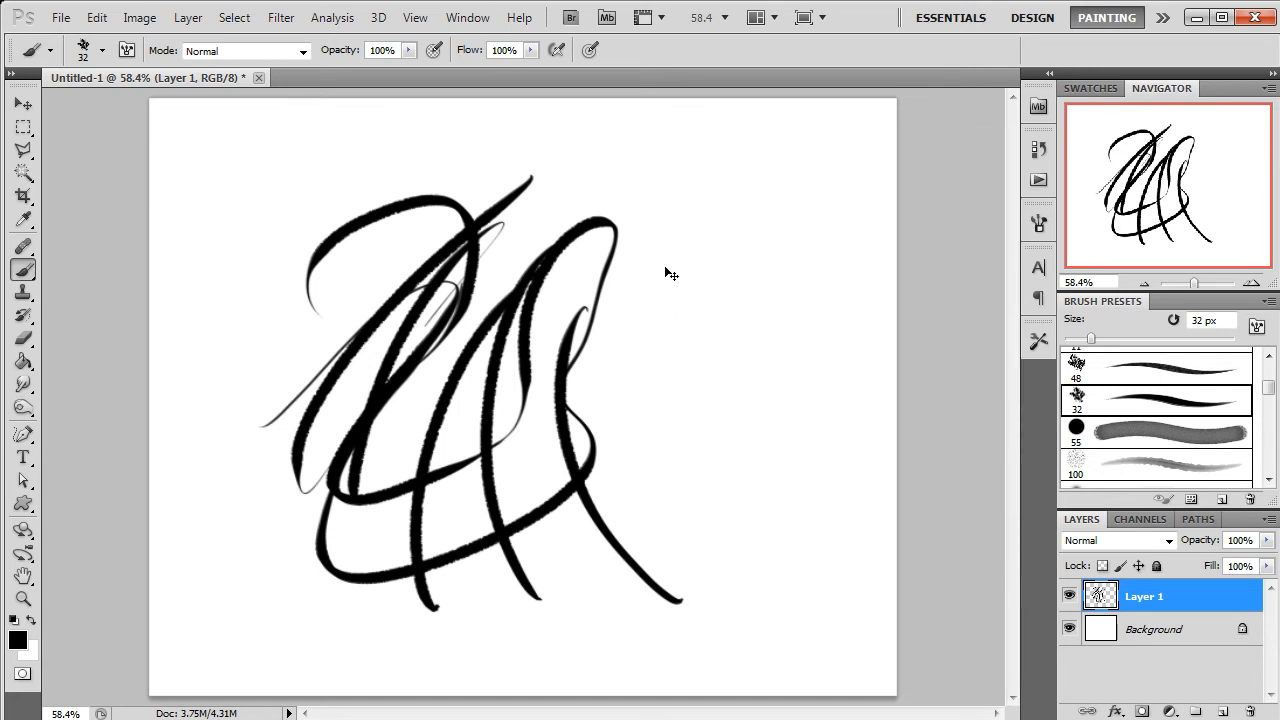
{"action": "key", "text": "ctrl+a"}
{"action": "key", "text": "Delete"}
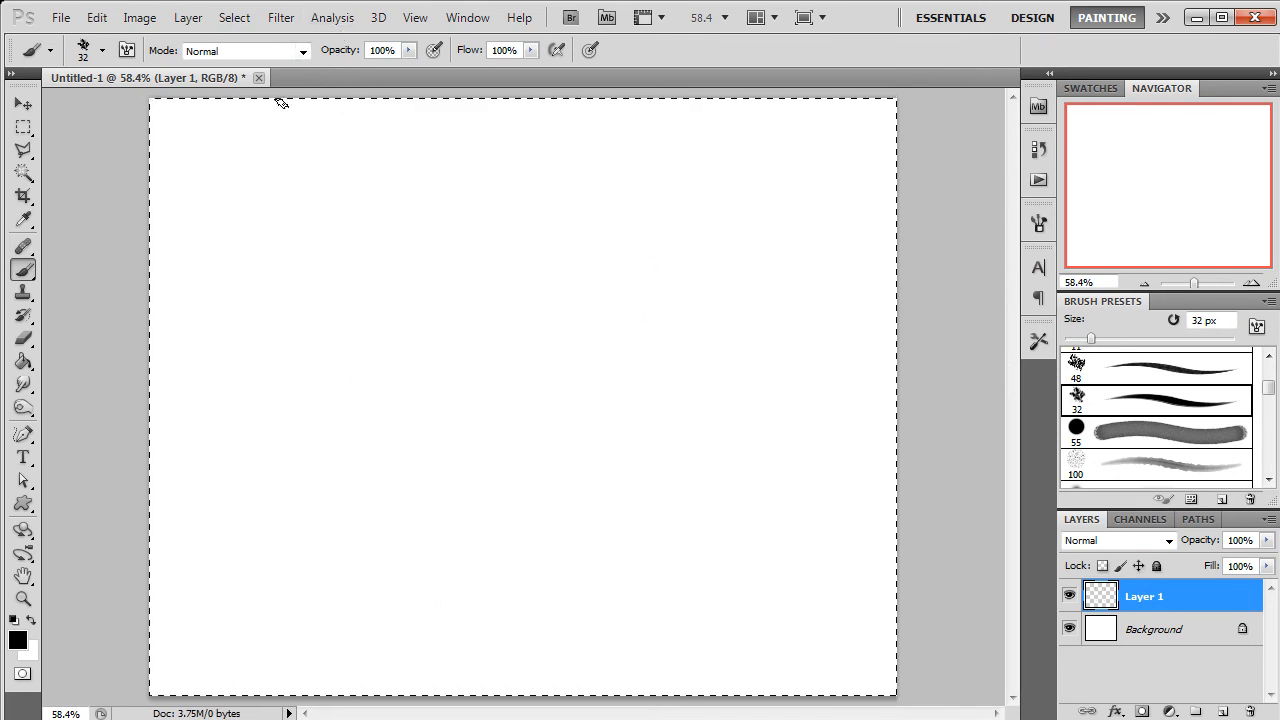
Step: Add a vertical guide at 50% down the middle of the canvas
{"action": "left_click", "coordinate": [420, 20]}
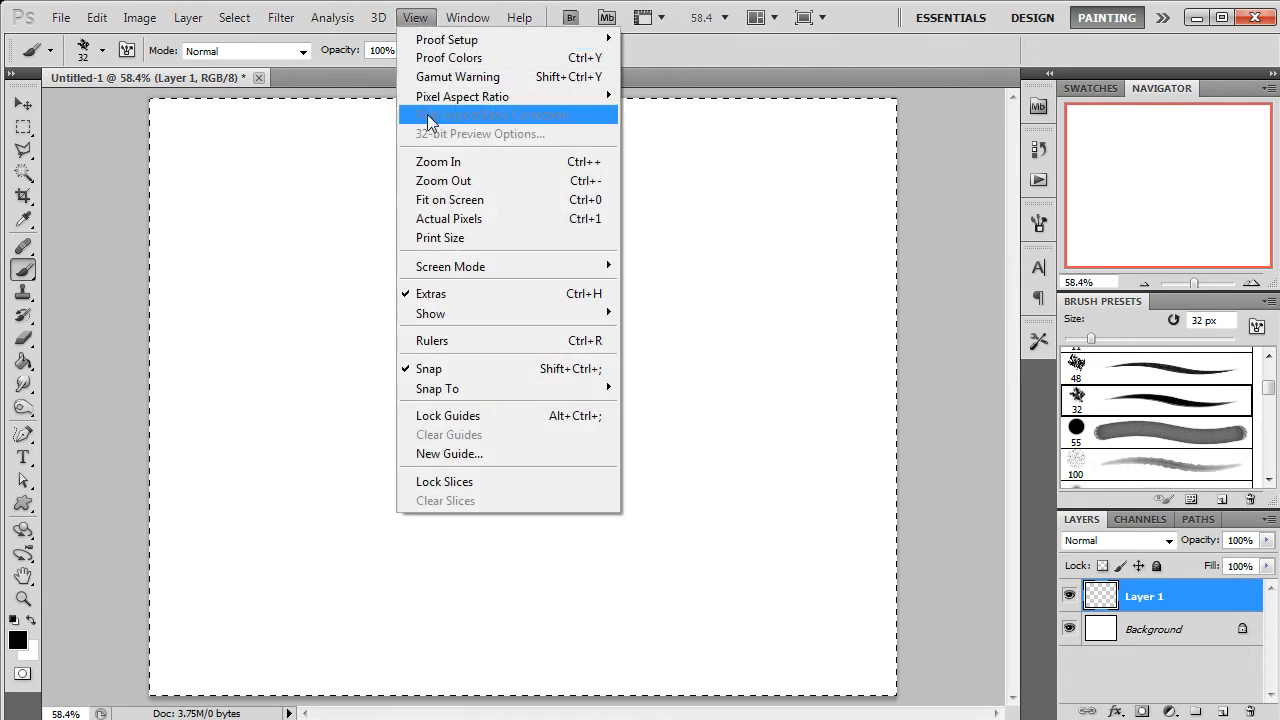
{"action": "left_click", "coordinate": [463, 458]}
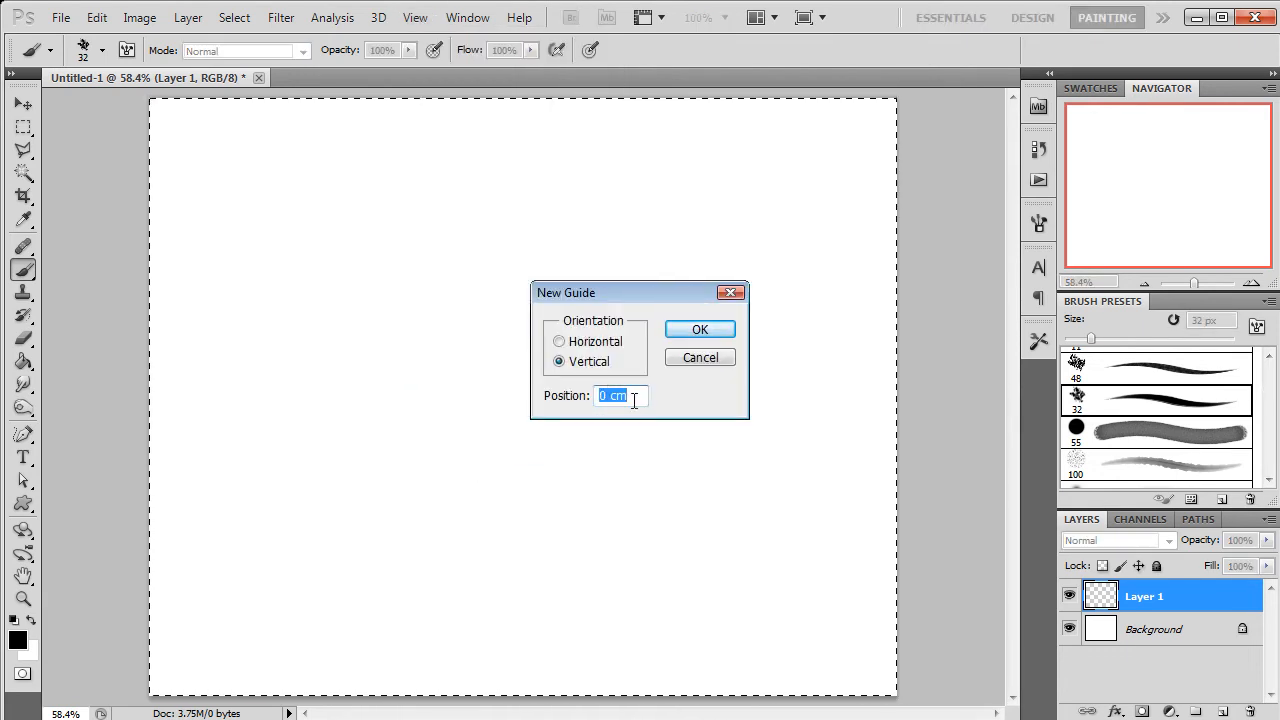
{"action": "type", "text": "50"}
{"action": "left_click", "coordinate": [715, 332]}
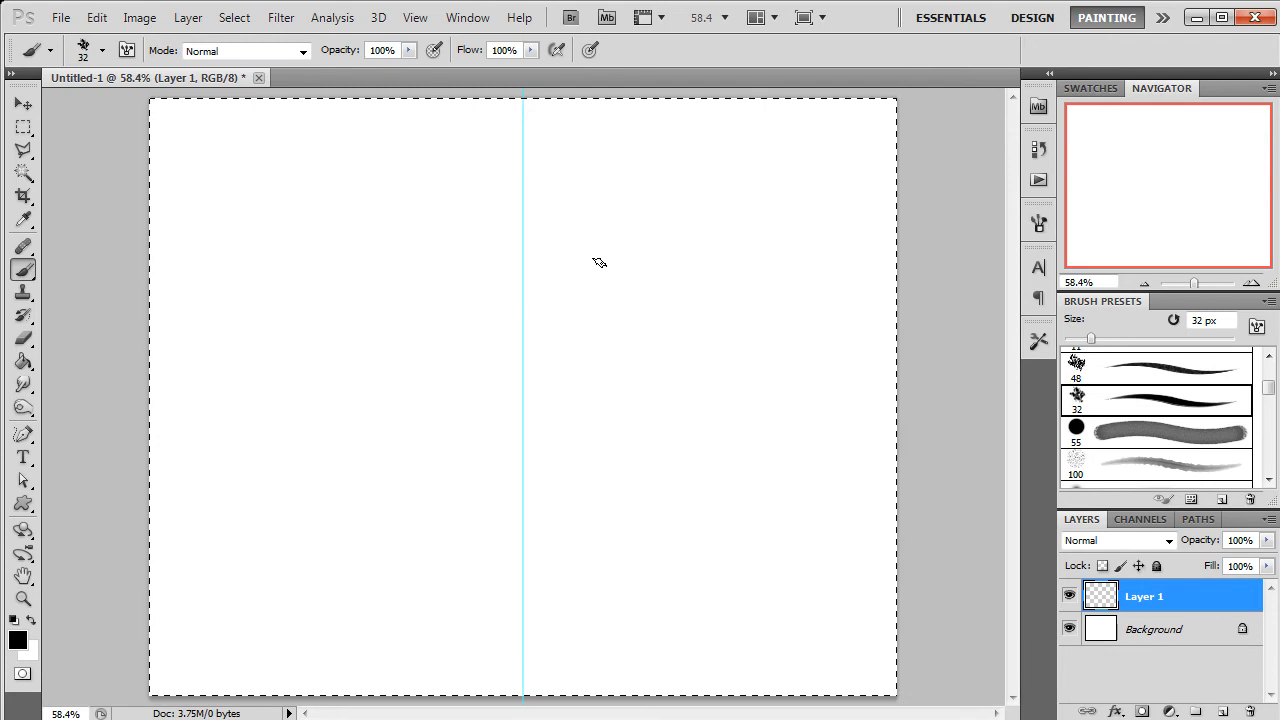
Step: Paint an eyebrow and an eye with its iris on the right half of the canvas
{"action": "mouse_move", "coordinate": [601, 243]}
{"action": "left_mouse_down"}
{"action": "mouse_move", "coordinate": [655, 234]}
{"action": "mouse_move", "coordinate": [633, 258]}
{"action": "mouse_move", "coordinate": [722, 221]}
{"action": "mouse_move", "coordinate": [745, 260]}
{"action": "left_mouse_up"}
{"action": "mouse_move", "coordinate": [606, 278]}
{"action": "left_mouse_down"}
{"action": "mouse_move", "coordinate": [693, 233]}
{"action": "mouse_move", "coordinate": [618, 243]}
{"action": "mouse_move", "coordinate": [608, 253]}
{"action": "mouse_move", "coordinate": [686, 223]}
{"action": "mouse_move", "coordinate": [728, 231]}
{"action": "mouse_move", "coordinate": [758, 260]}
{"action": "left_mouse_up"}
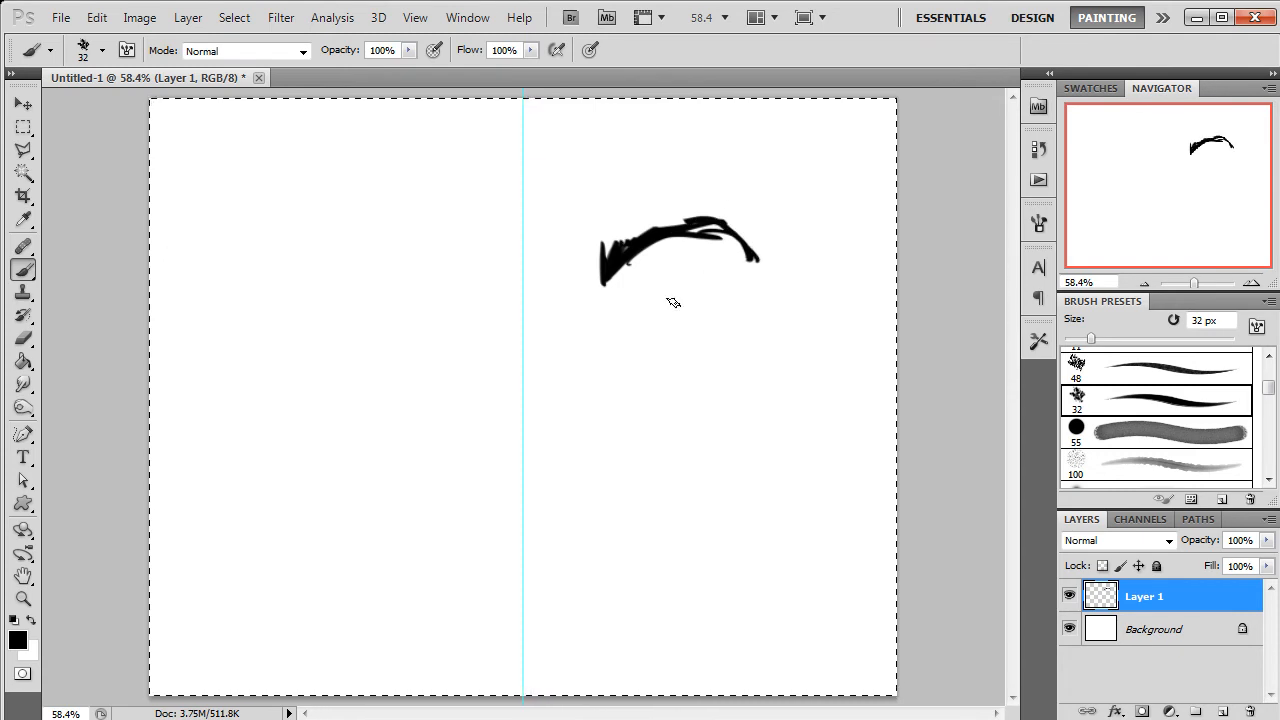
{"action": "left_click_drag", "start_coordinate": [616, 321], "coordinate": [748, 320]}
{"action": "left_click_drag", "start_coordinate": [620, 328], "coordinate": [742, 312]}
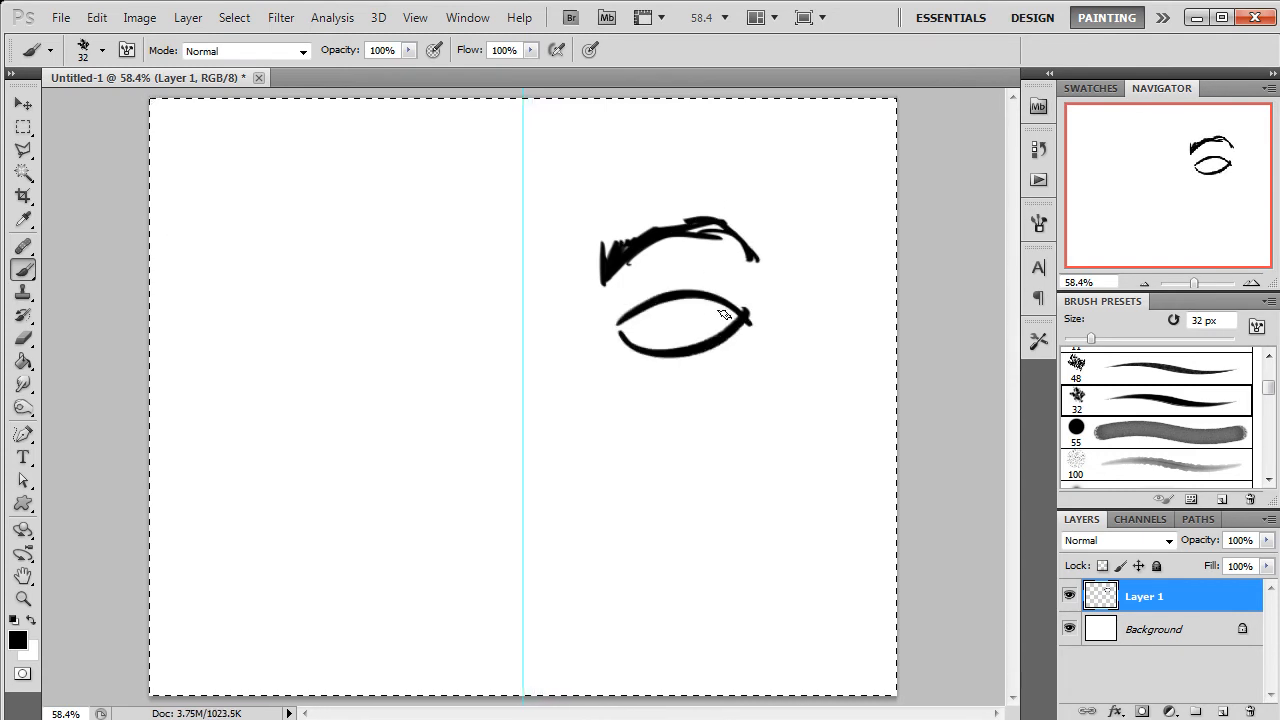
{"action": "mouse_move", "coordinate": [663, 300]}
{"action": "left_mouse_down"}
{"action": "mouse_move", "coordinate": [660, 331]}
{"action": "mouse_move", "coordinate": [686, 313]}
{"action": "left_mouse_up"}
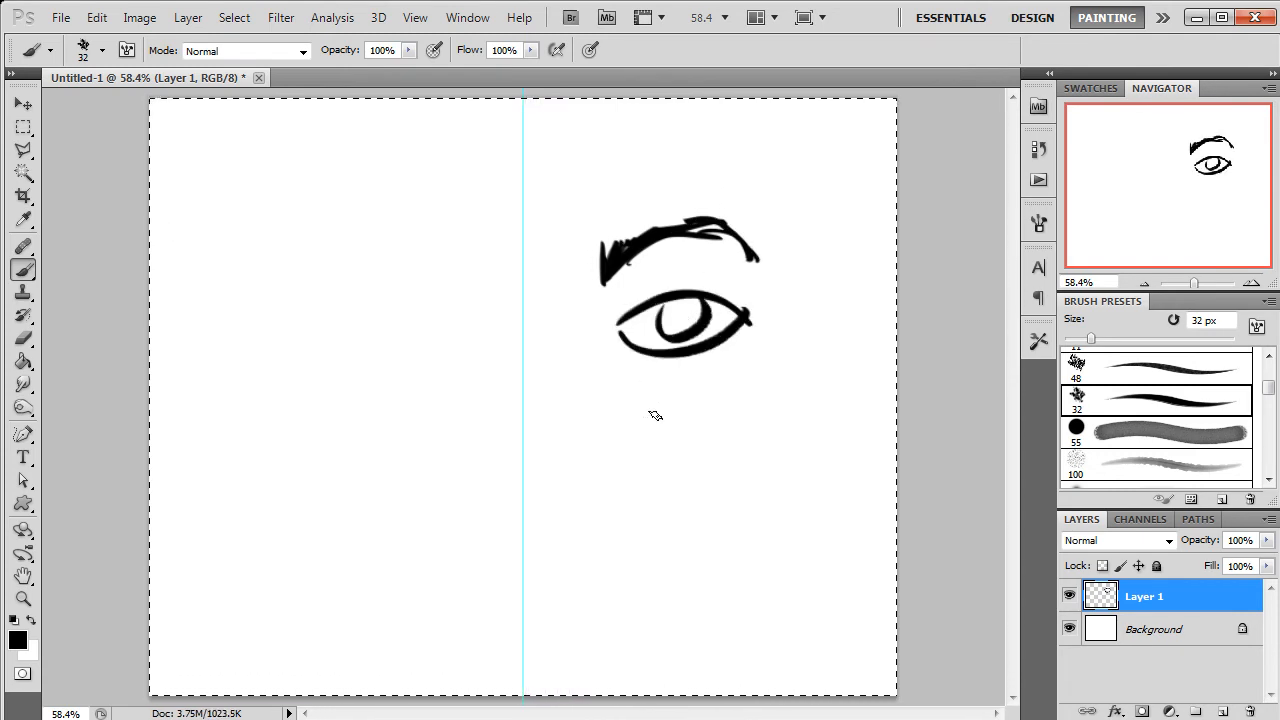
Step: Paint the right half of the nose beside the guide and the upper edge of the lips below it
{"action": "mouse_move", "coordinate": [600, 433]}
{"action": "left_mouse_down"}
{"action": "mouse_move", "coordinate": [587, 488]}
{"action": "mouse_move", "coordinate": [554, 499]}
{"action": "mouse_move", "coordinate": [598, 478]}
{"action": "mouse_move", "coordinate": [546, 494]}
{"action": "mouse_move", "coordinate": [519, 520]}
{"action": "mouse_move", "coordinate": [538, 577]}
{"action": "left_mouse_up"}
{"action": "key", "text": "ctrl+alt+z"}
{"action": "key", "text": "ctrl+alt+z"}
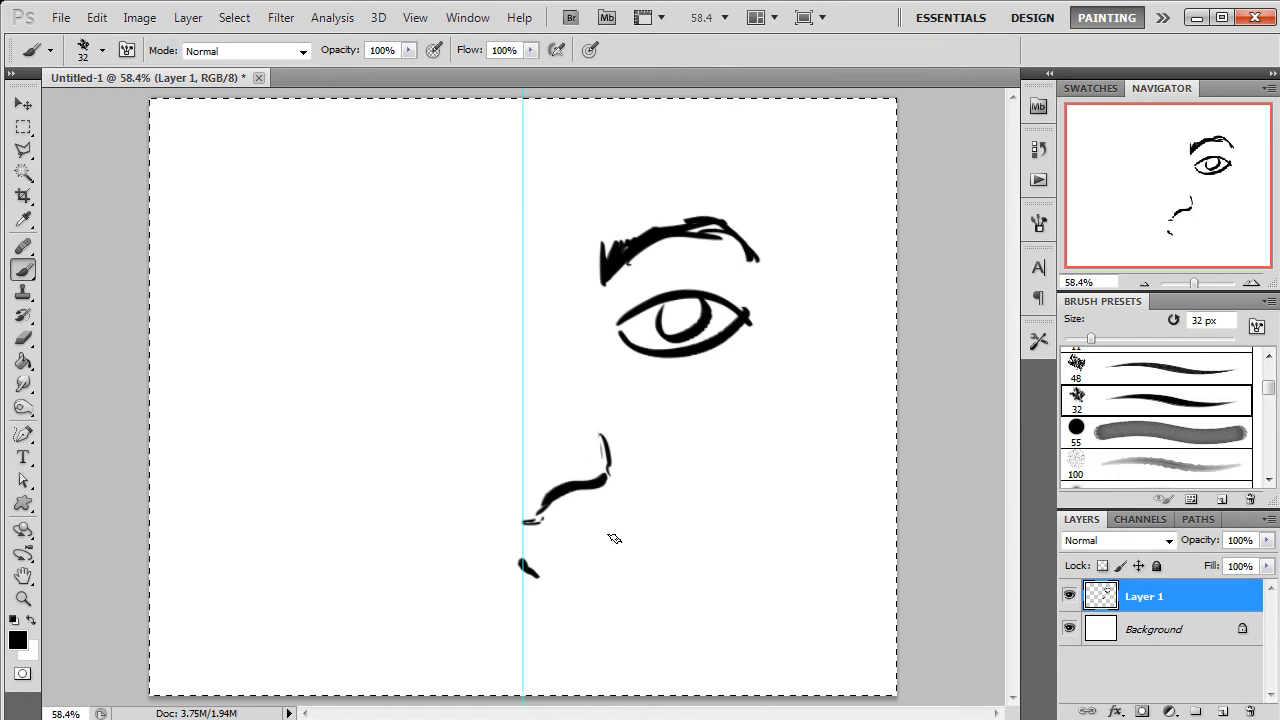
{"action": "key", "text": "ctrl+z"}
{"action": "mouse_move", "coordinate": [521, 567]}
{"action": "left_mouse_down"}
{"action": "mouse_move", "coordinate": [550, 558]}
{"action": "mouse_move", "coordinate": [640, 601]}
{"action": "left_mouse_up"}
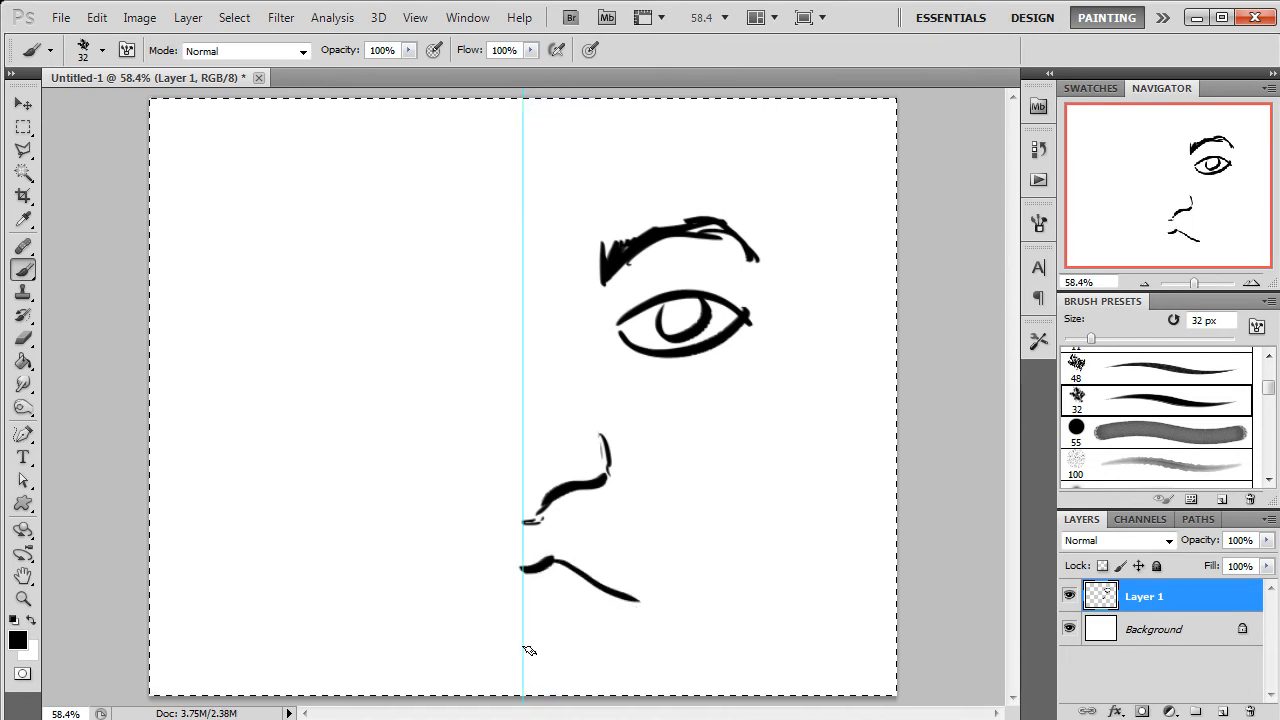
Step: Paint the lower lip, the line between the lips and the cheek crease beside the nose
{"action": "left_click_drag", "start_coordinate": [583, 640], "coordinate": [637, 602]}
{"action": "mouse_move", "coordinate": [524, 613]}
{"action": "left_mouse_down"}
{"action": "mouse_move", "coordinate": [615, 606]}
{"action": "mouse_move", "coordinate": [556, 599]}
{"action": "mouse_move", "coordinate": [576, 600]}
{"action": "left_mouse_up"}
{"action": "left_click_drag", "start_coordinate": [626, 437], "coordinate": [655, 570]}
{"action": "mouse_move", "coordinate": [569, 290]}
{"action": "left_mouse_down"}
{"action": "mouse_move", "coordinate": [588, 383]}
{"action": "mouse_move", "coordinate": [570, 372]}
{"action": "mouse_move", "coordinate": [565, 408]}
{"action": "mouse_move", "coordinate": [609, 411]}
{"action": "left_mouse_up"}
{"action": "key", "text": "ctrl+alt+z"}
{"action": "key", "text": "ctrl+alt+z"}
{"action": "key", "text": "ctrl+alt+z"}
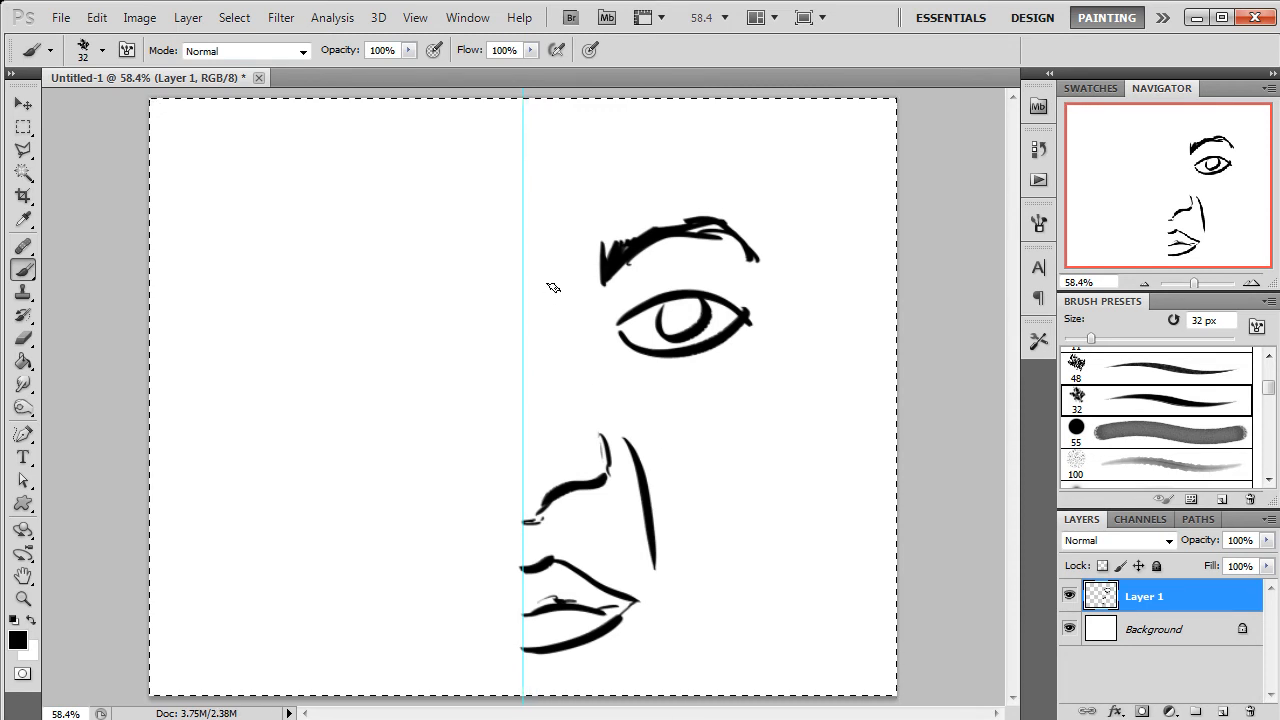
Step: Paint the nose bridge, under-eye and cheek lines, jaw, temple and forehead contours of the half face
{"action": "left_click_drag", "start_coordinate": [561, 280], "coordinate": [587, 400]}
{"action": "left_click_drag", "start_coordinate": [587, 288], "coordinate": [601, 418]}
{"action": "left_click_drag", "start_coordinate": [632, 374], "coordinate": [660, 420]}
{"action": "left_click_drag", "start_coordinate": [670, 415], "coordinate": [740, 455]}
{"action": "mouse_move", "coordinate": [757, 345]}
{"action": "left_mouse_down"}
{"action": "mouse_move", "coordinate": [690, 440]}
{"action": "mouse_move", "coordinate": [779, 374]}
{"action": "mouse_move", "coordinate": [700, 525]}
{"action": "mouse_move", "coordinate": [704, 600]}
{"action": "mouse_move", "coordinate": [650, 680]}
{"action": "left_mouse_up"}
{"action": "left_click_drag", "start_coordinate": [781, 234], "coordinate": [788, 345]}
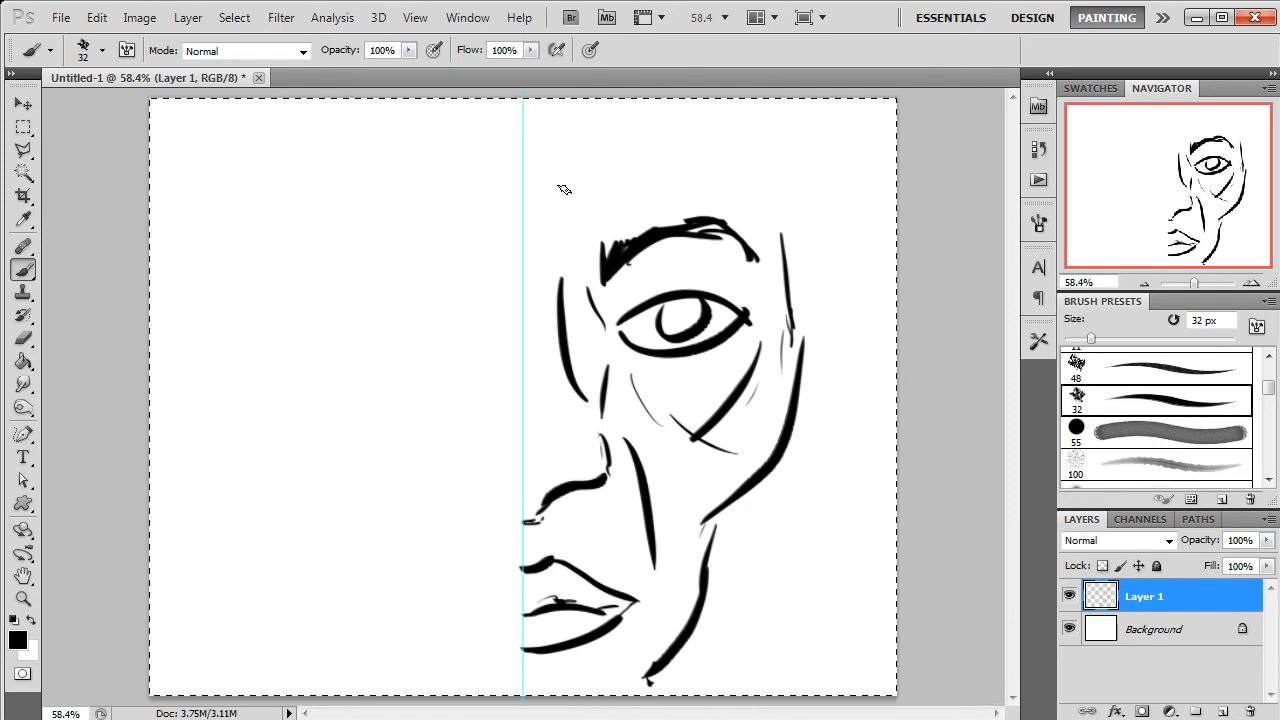
{"action": "left_click_drag", "start_coordinate": [522, 215], "coordinate": [638, 193]}
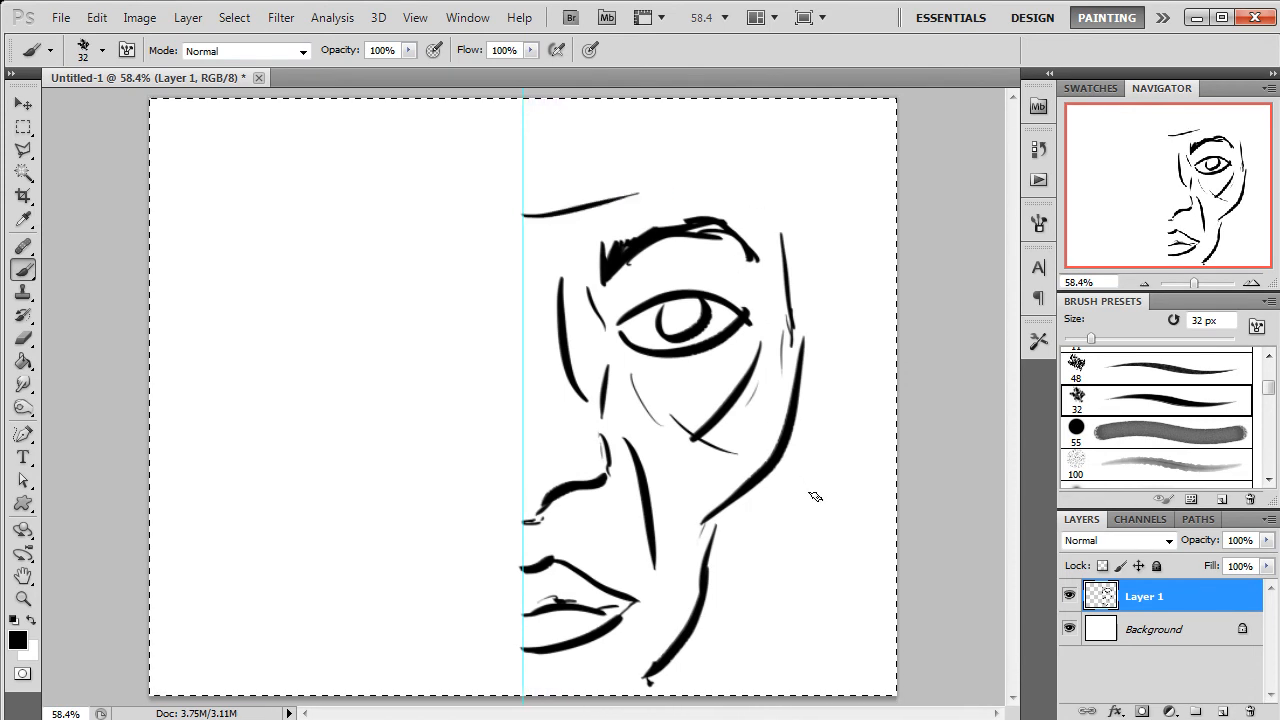
Step: Assign the function key F11 with Control to the Demo action in its action options
{"action": "left_click", "coordinate": [1040, 180]}
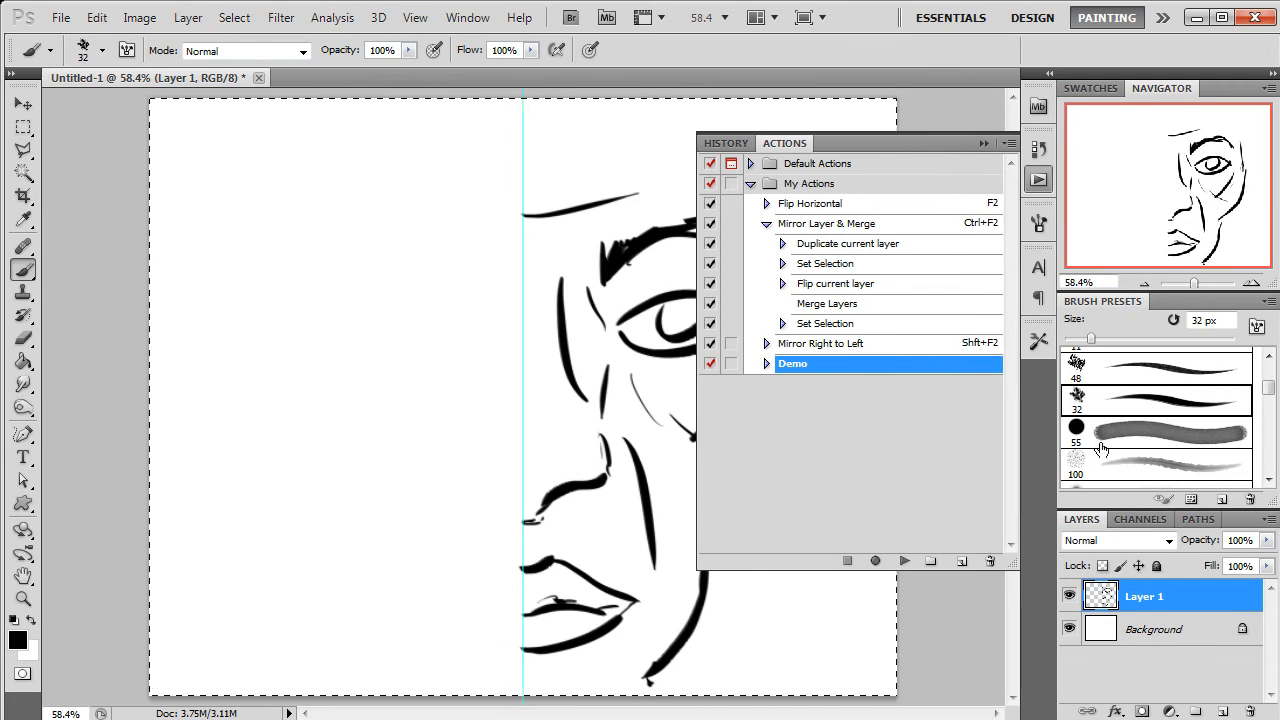
{"action": "left_click", "coordinate": [1010, 143]}
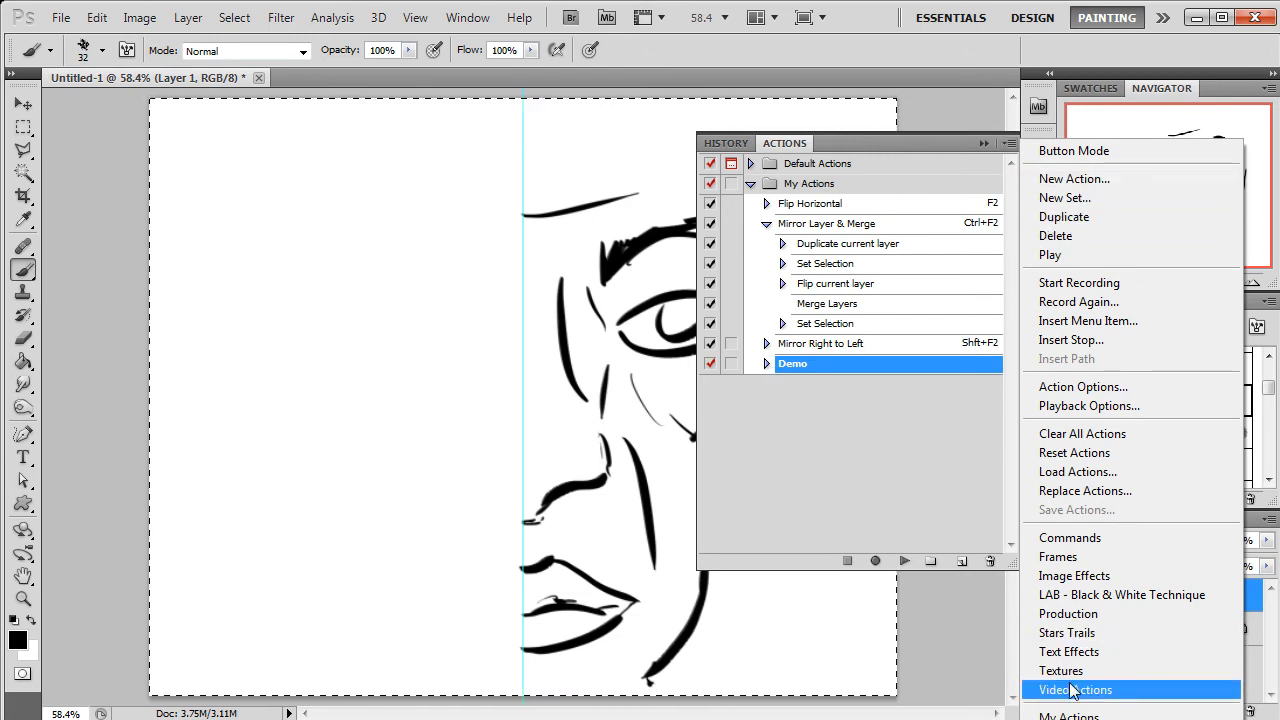
{"action": "left_click", "coordinate": [1068, 388]}
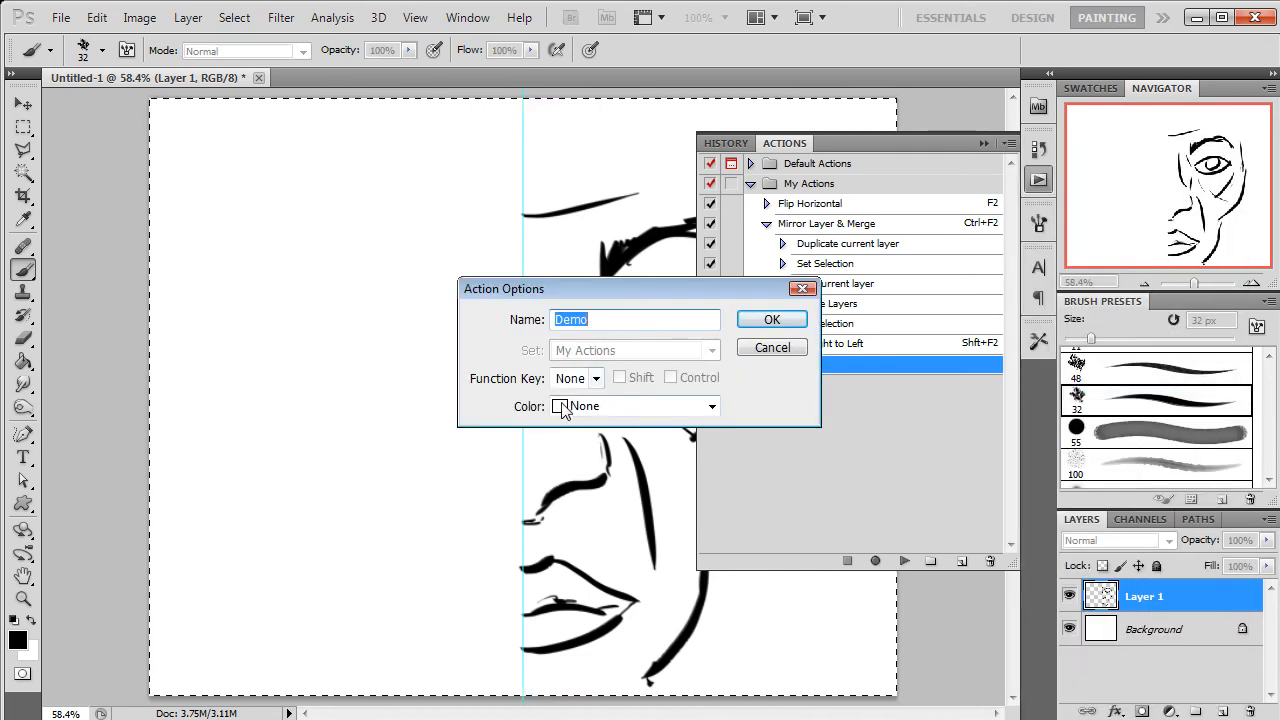
{"action": "left_click", "coordinate": [595, 379]}
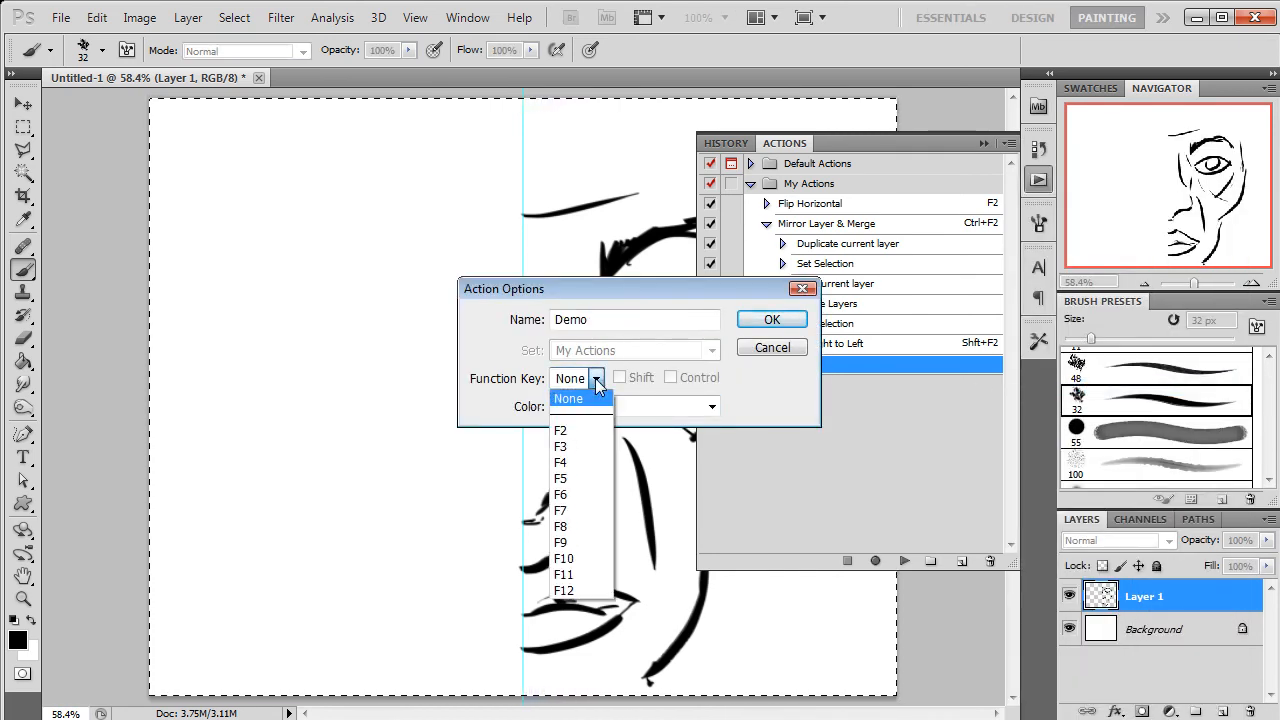
{"action": "left_click", "coordinate": [573, 576]}
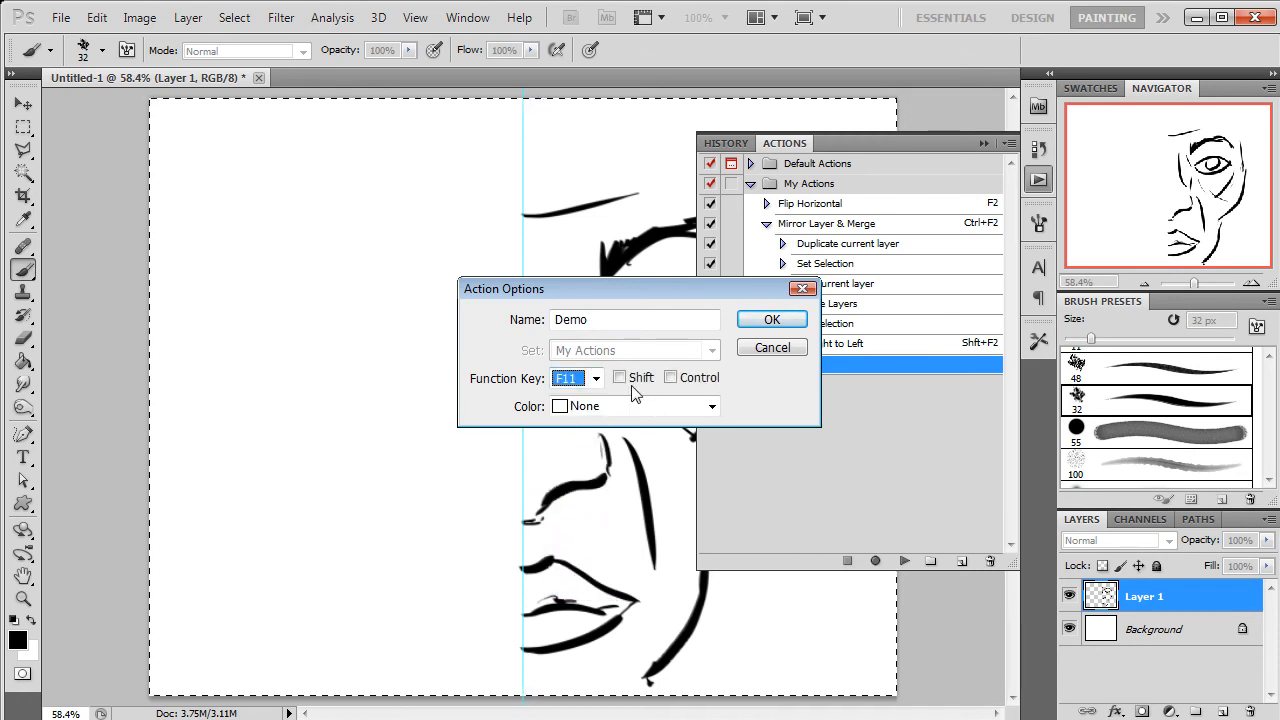
{"action": "left_click", "coordinate": [670, 378]}
{"action": "left_click", "coordinate": [772, 319]}
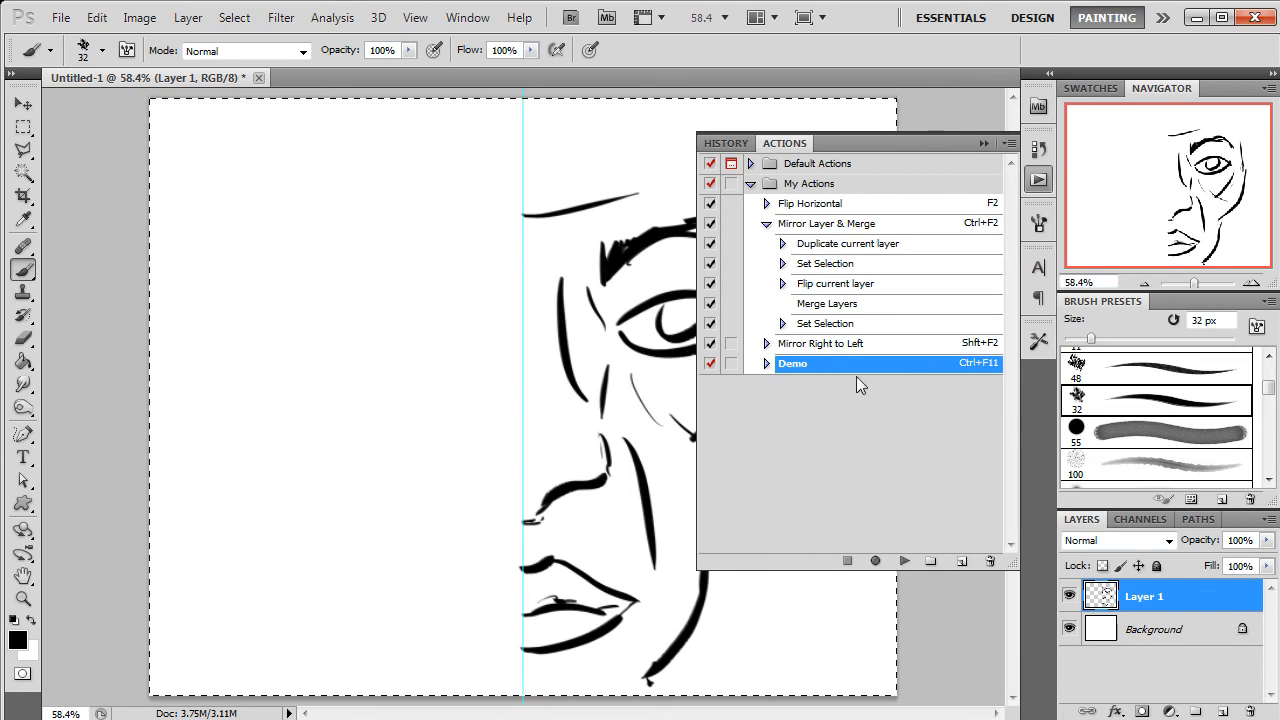
{"action": "left_click", "coordinate": [984, 143]}
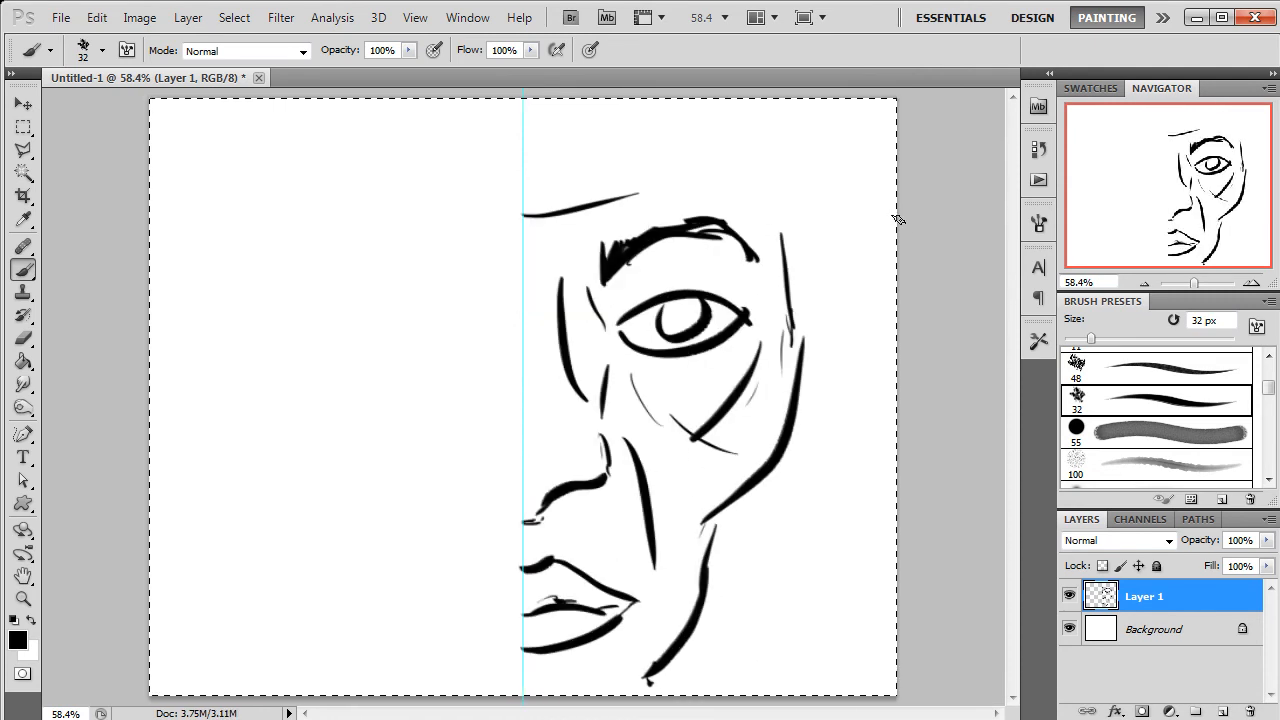
Step: Run the Mirror Right to Left action to complete the face from its right half
{"action": "left_click", "coordinate": [1039, 149]}
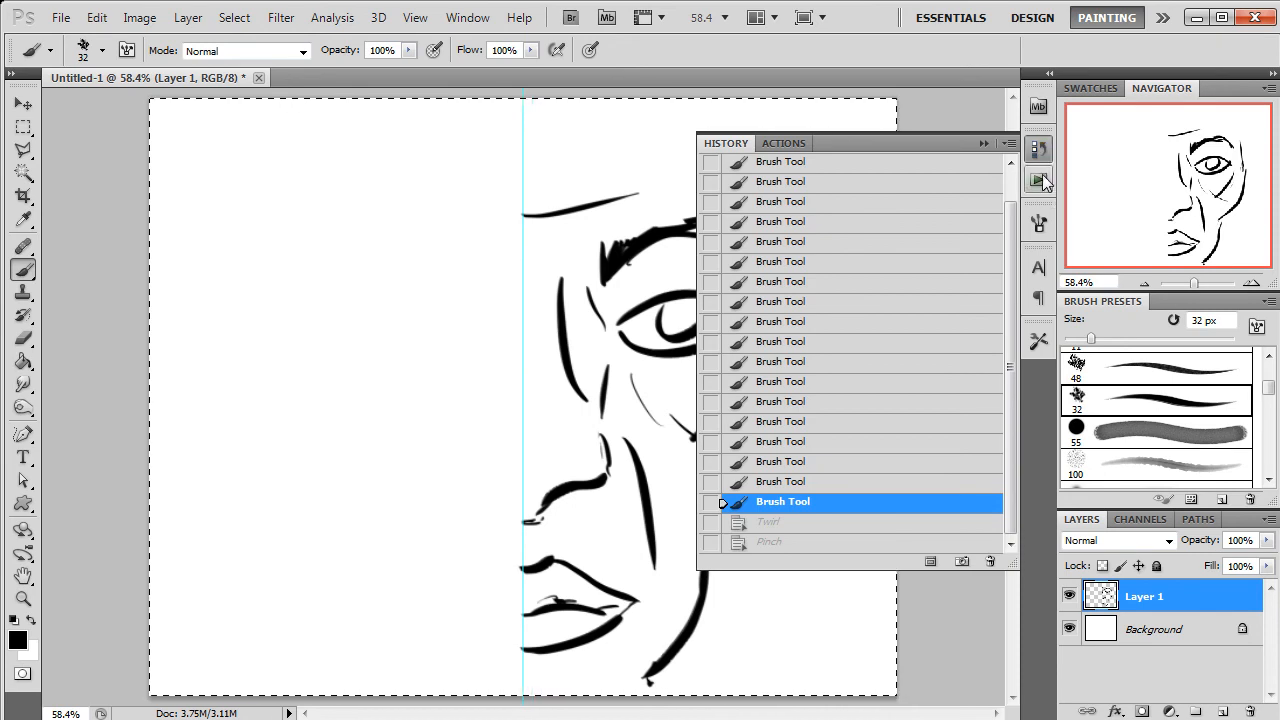
{"action": "left_click", "coordinate": [1039, 180]}
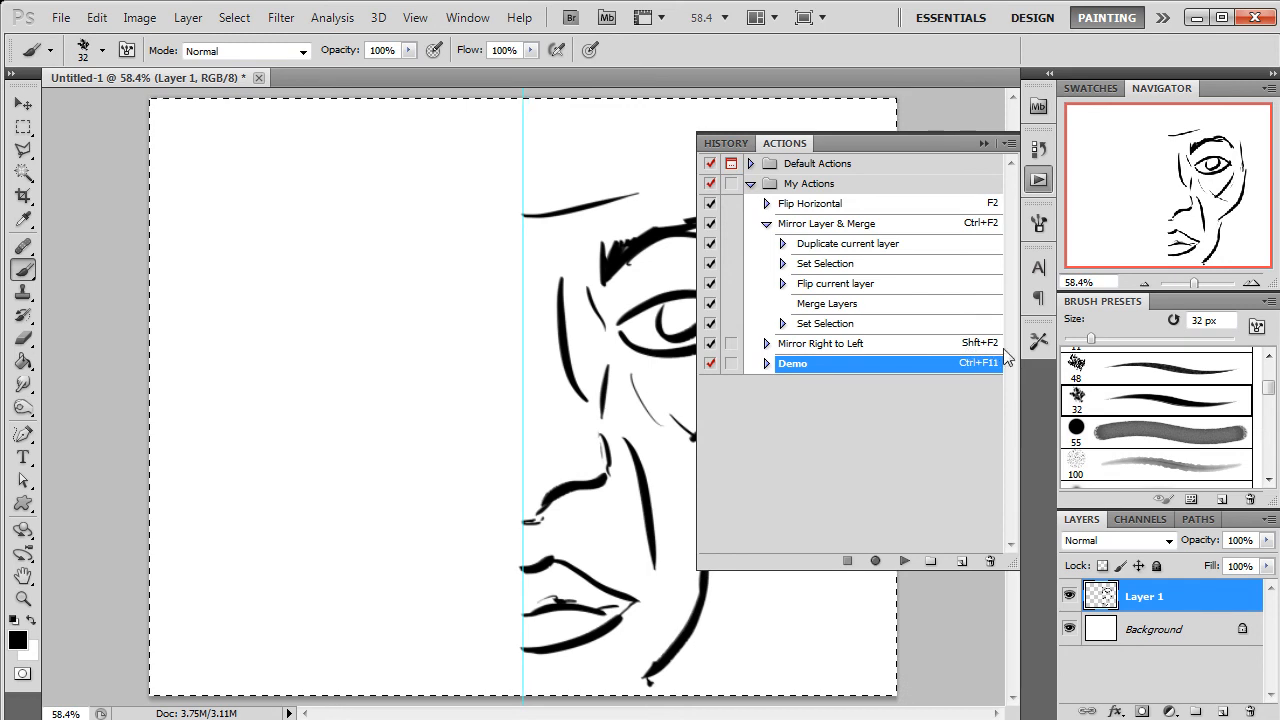
{"action": "left_click", "coordinate": [983, 143]}
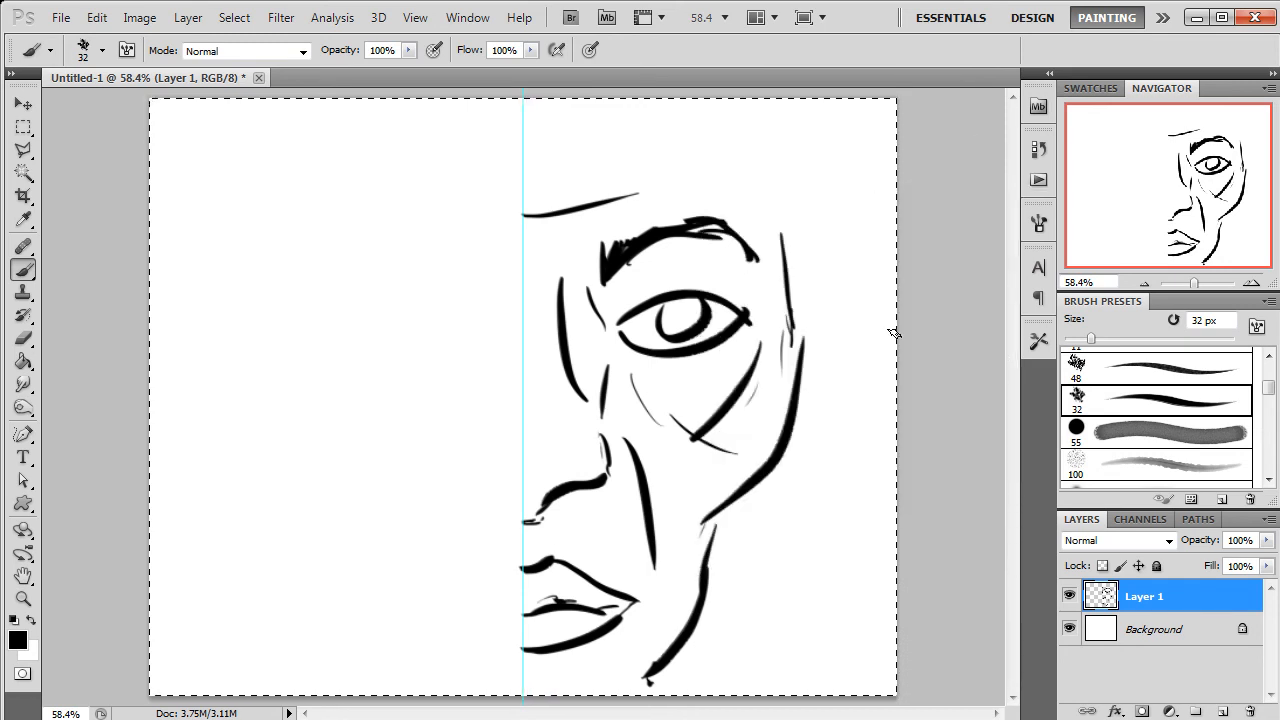
{"action": "key", "text": "F2"}
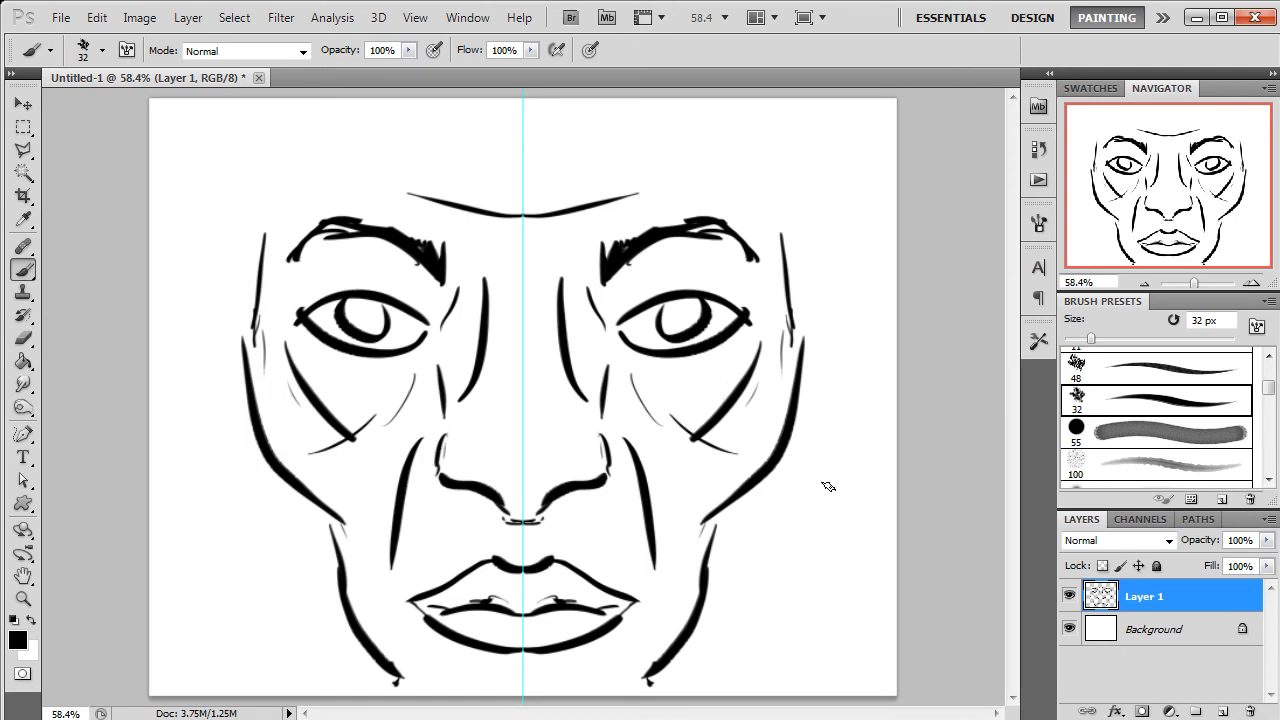
Step: Expand the Mirror Right to Left action, examine its recorded commands and settings from start to end, and collapse it again
{"action": "left_click", "coordinate": [1038, 180]}
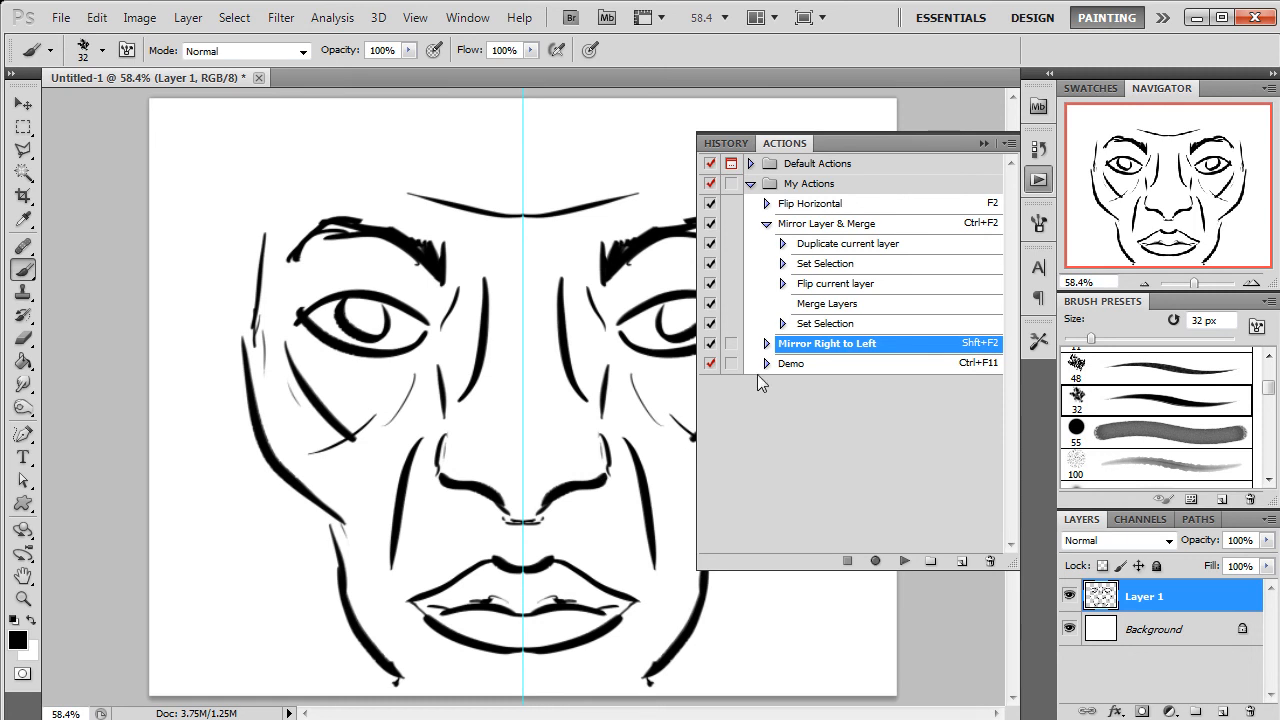
{"action": "left_click", "coordinate": [767, 344]}
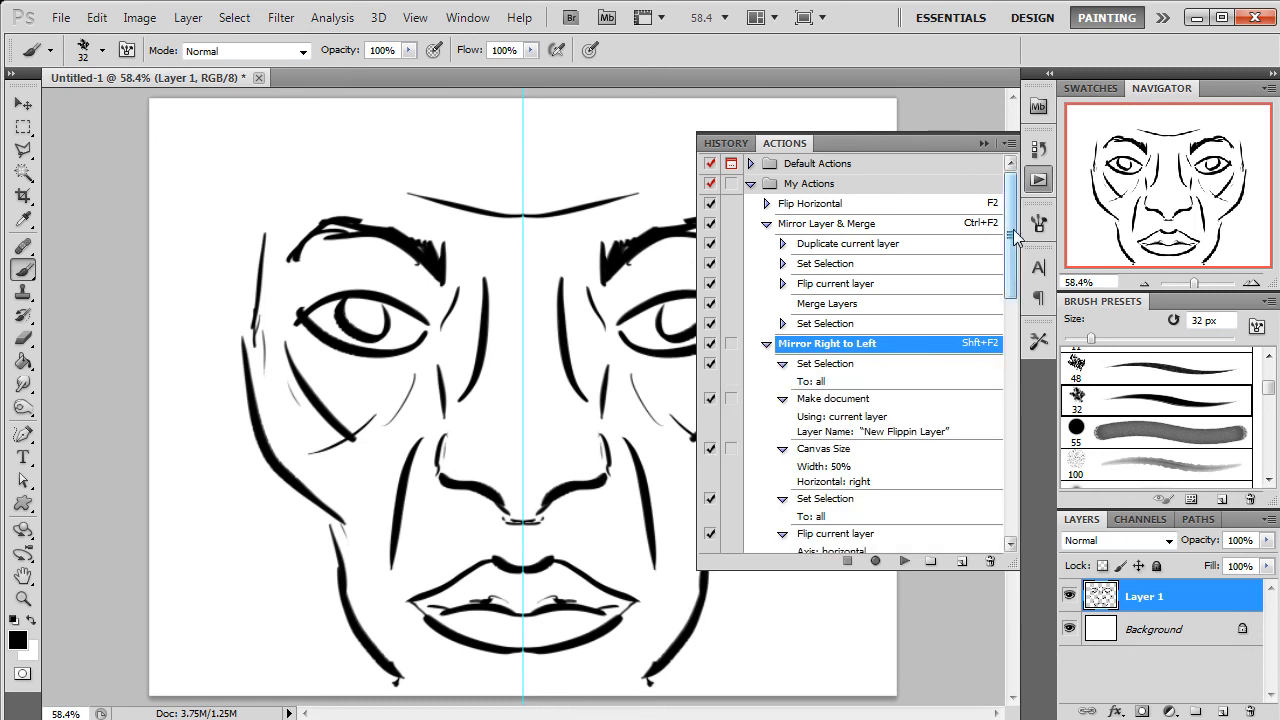
{"action": "mouse_move", "coordinate": [1013, 233]}
{"action": "left_mouse_down"}
{"action": "mouse_move", "coordinate": [1014, 483]}
{"action": "mouse_move", "coordinate": [1008, 233]}
{"action": "left_mouse_up"}
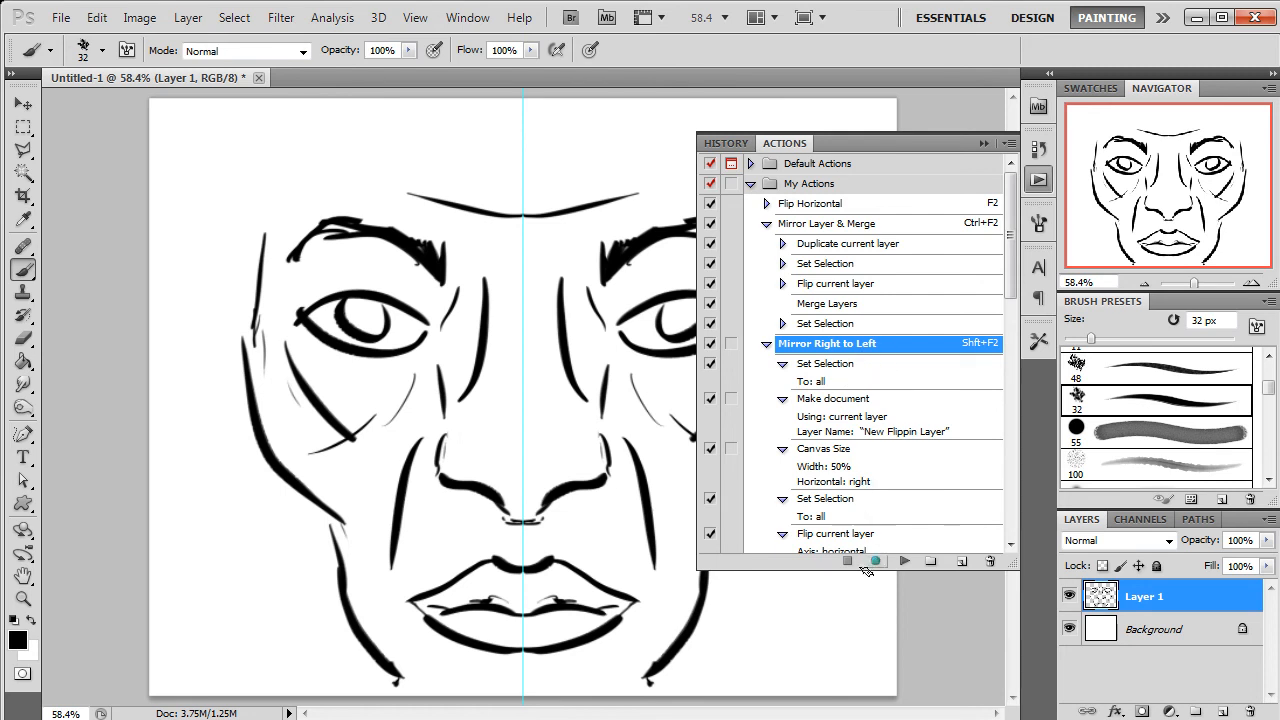
{"action": "left_click_drag", "start_coordinate": [1010, 240], "coordinate": [1010, 297]}
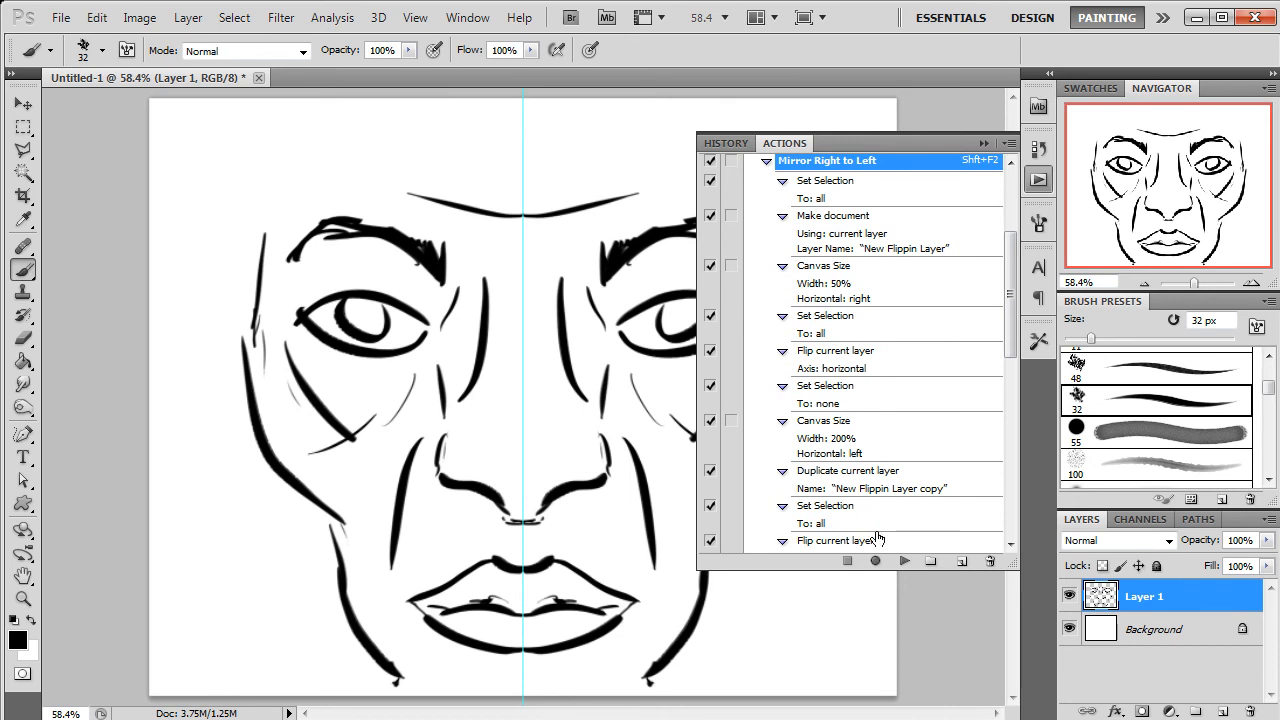
{"action": "mouse_move", "coordinate": [1017, 245]}
{"action": "left_mouse_down"}
{"action": "mouse_move", "coordinate": [1017, 445]}
{"action": "mouse_move", "coordinate": [1016, 354]}
{"action": "mouse_move", "coordinate": [1018, 392]}
{"action": "left_mouse_up"}
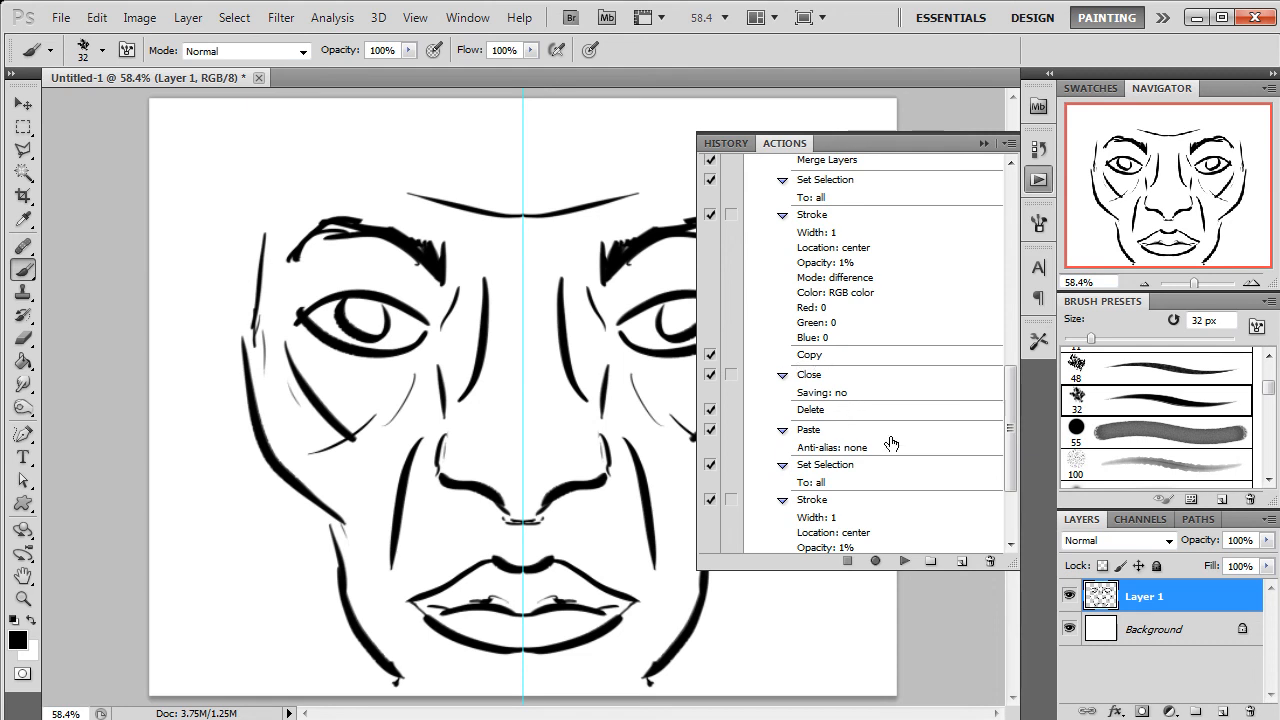
{"action": "left_click_drag", "start_coordinate": [1010, 412], "coordinate": [1012, 443]}
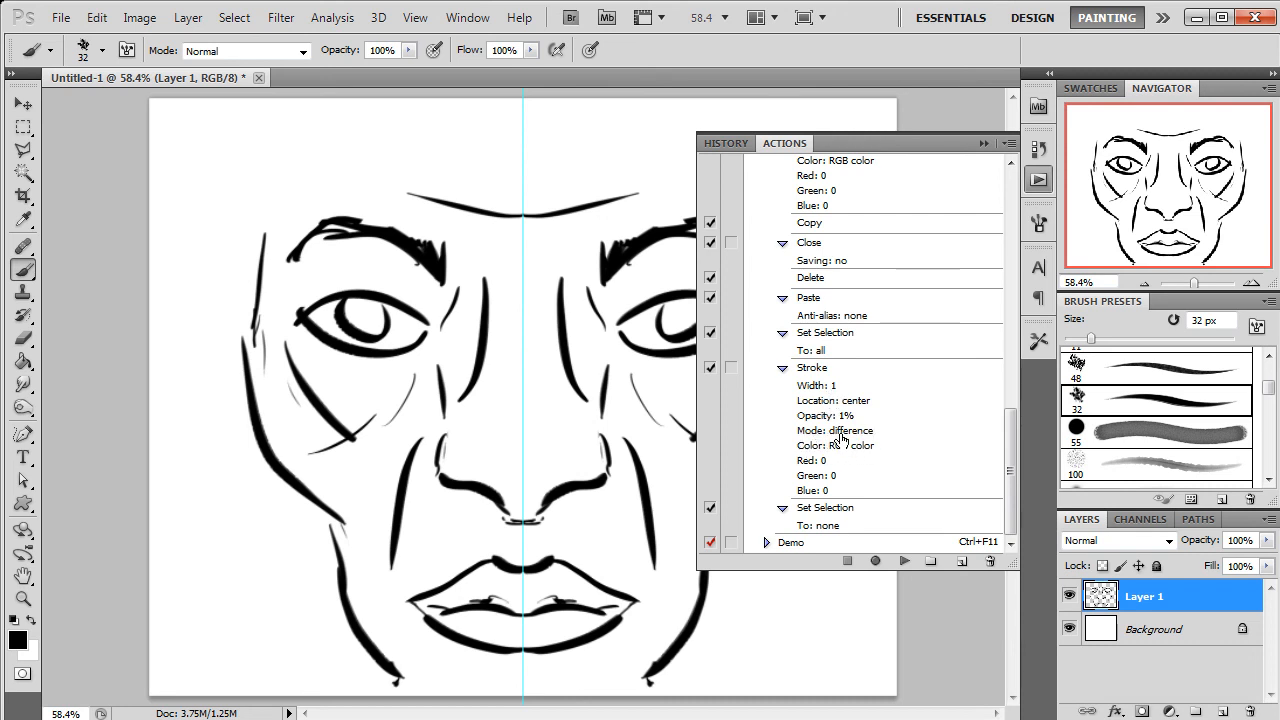
{"action": "left_click_drag", "start_coordinate": [1012, 472], "coordinate": [1006, 372]}
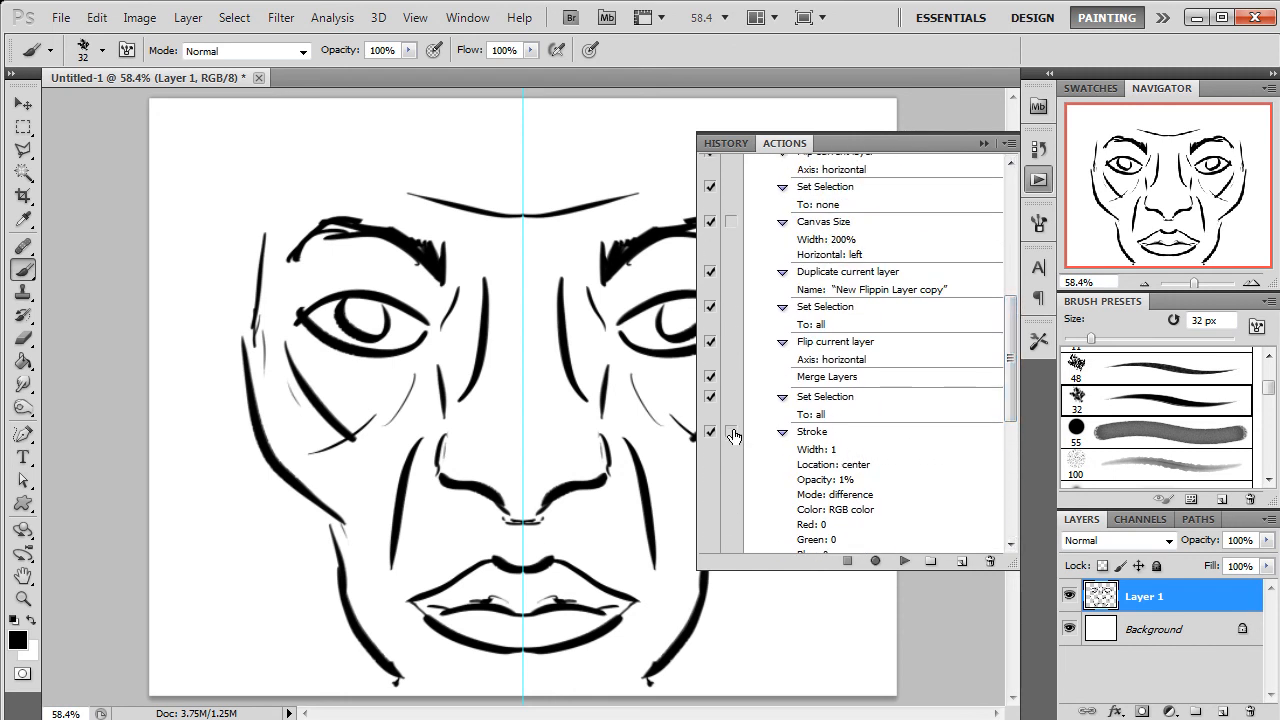
{"action": "scroll", "coordinate": [985, 350], "scroll_direction": "up", "scroll_amount": 6}
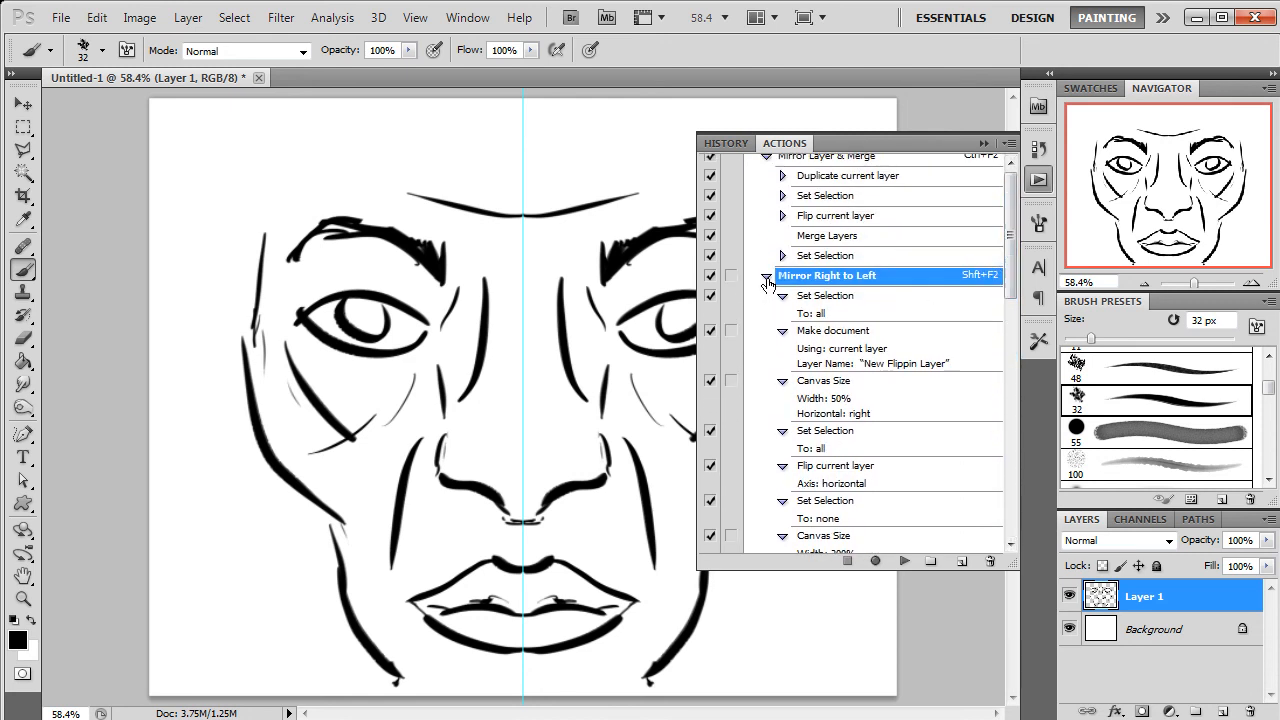
{"action": "left_click", "coordinate": [766, 277]}
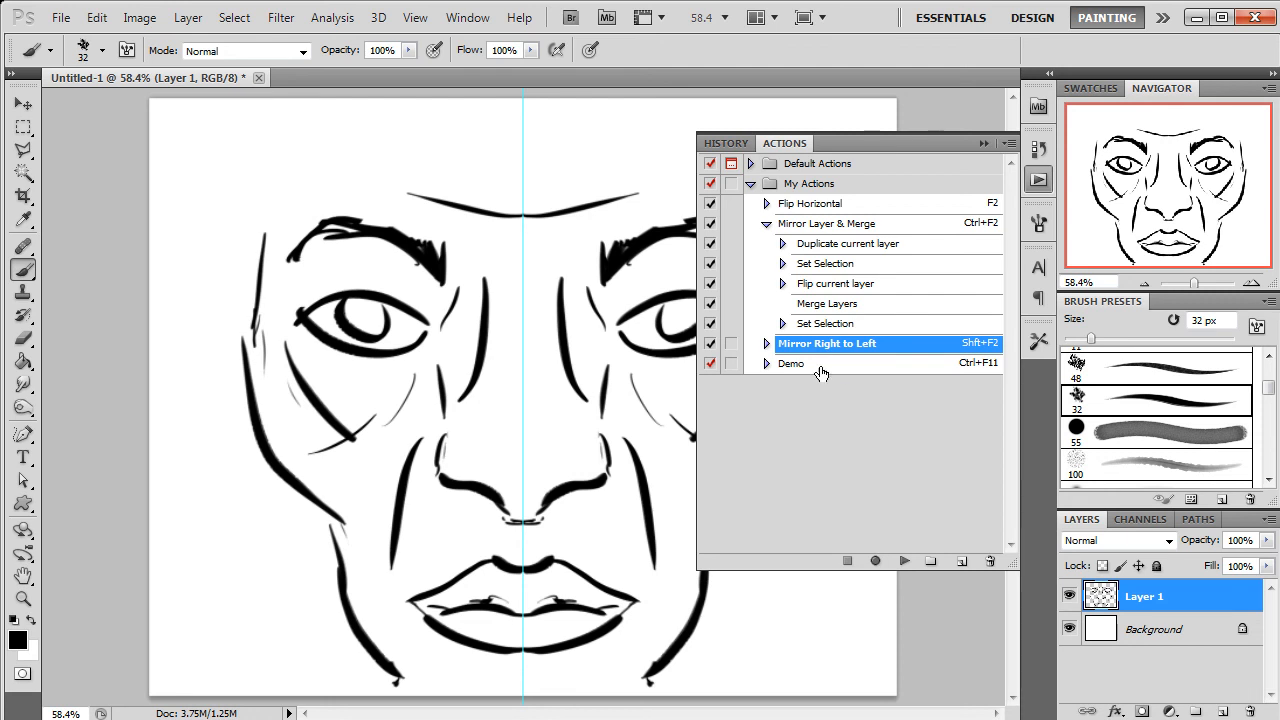
Step: Review the recorded commands and settings of the Mirror Right to Left action from start to end, and put the actions list away
{"action": "left_click", "coordinate": [766, 343]}
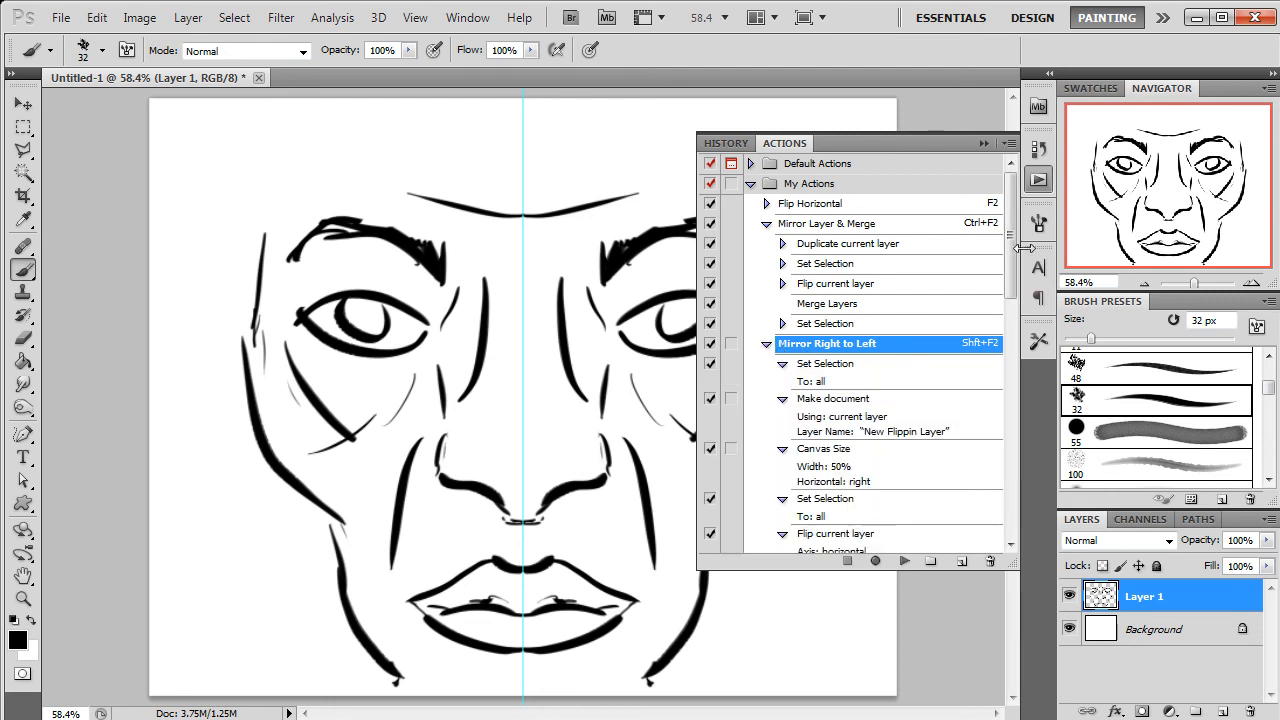
{"action": "mouse_move", "coordinate": [1012, 225]}
{"action": "left_mouse_down"}
{"action": "mouse_move", "coordinate": [995, 376]}
{"action": "mouse_move", "coordinate": [1003, 280]}
{"action": "mouse_move", "coordinate": [920, 294]}
{"action": "left_mouse_up"}
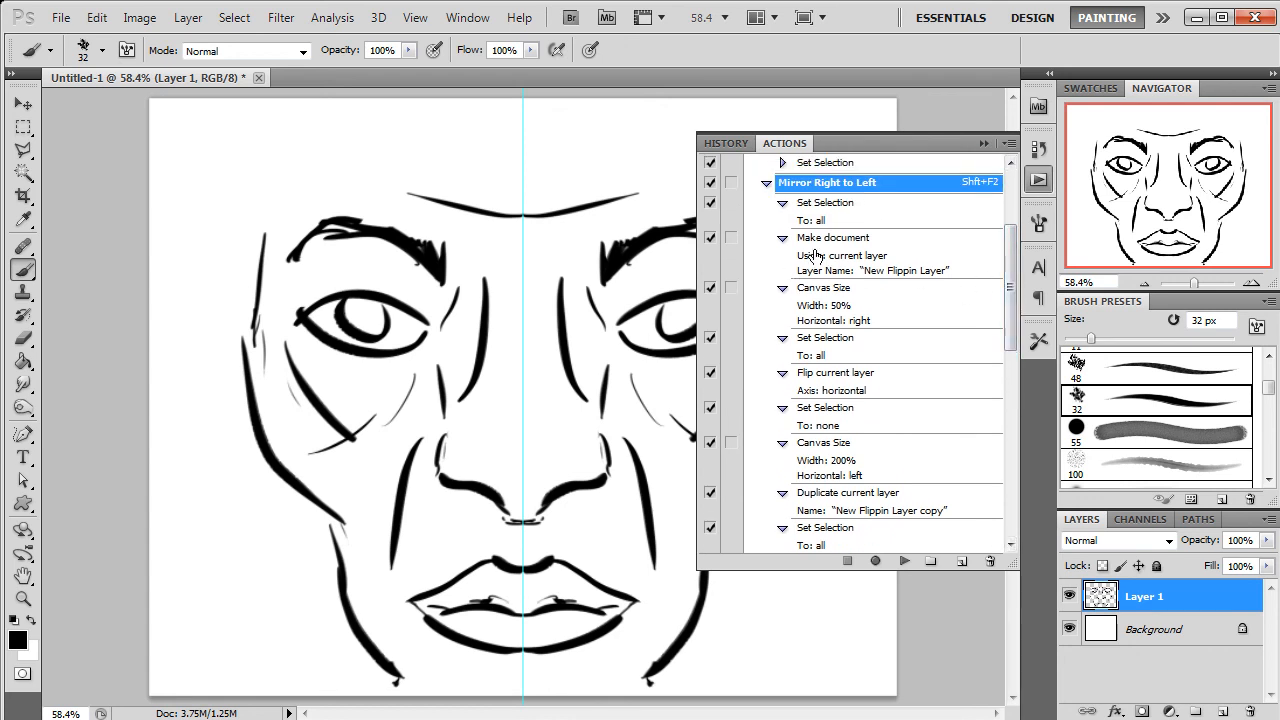
{"action": "left_click_drag", "start_coordinate": [1013, 308], "coordinate": [1015, 255]}
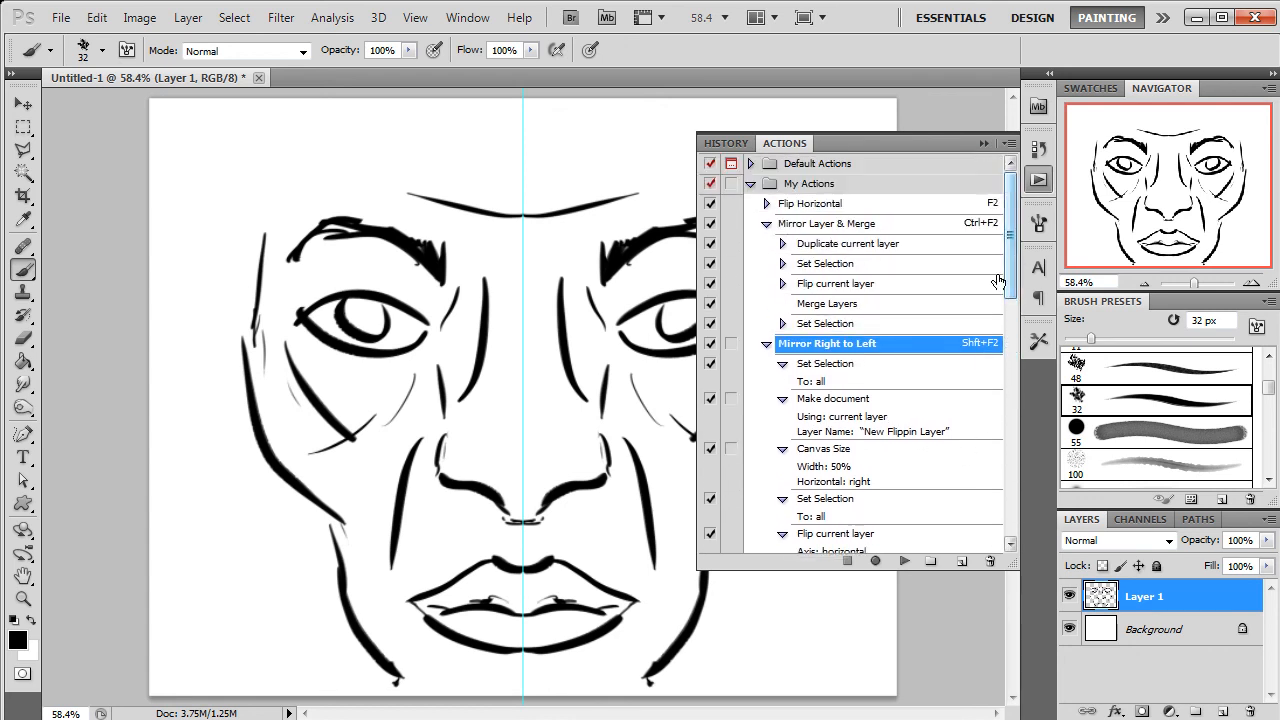
{"action": "left_click", "coordinate": [766, 344]}
{"action": "left_click", "coordinate": [766, 344]}
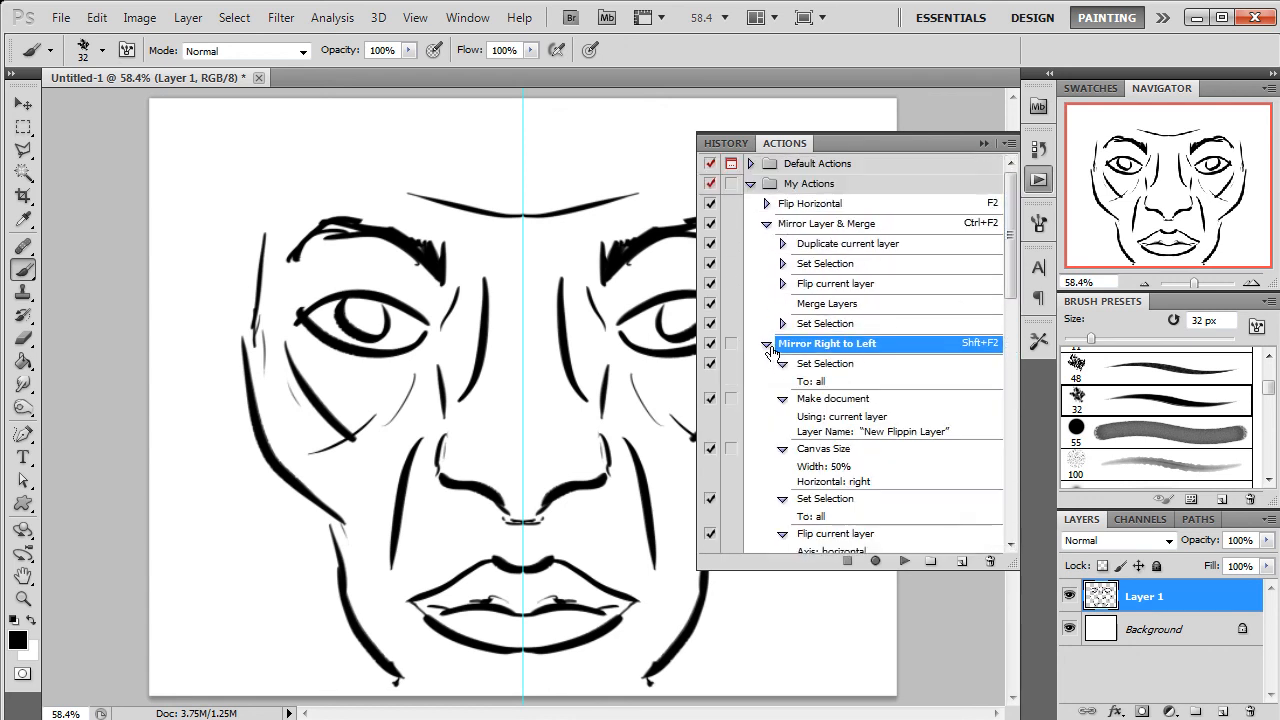
{"action": "left_click_drag", "start_coordinate": [1017, 207], "coordinate": [992, 470]}
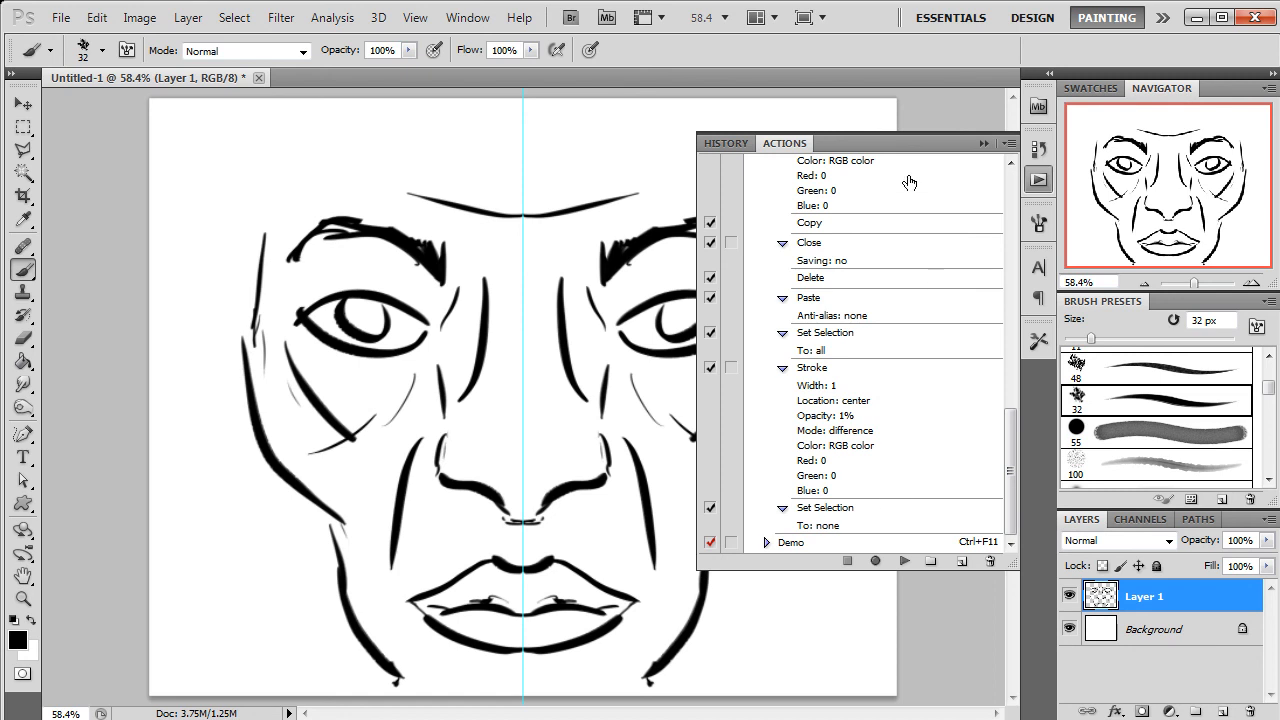
{"action": "left_click_drag", "start_coordinate": [1013, 467], "coordinate": [1011, 235]}
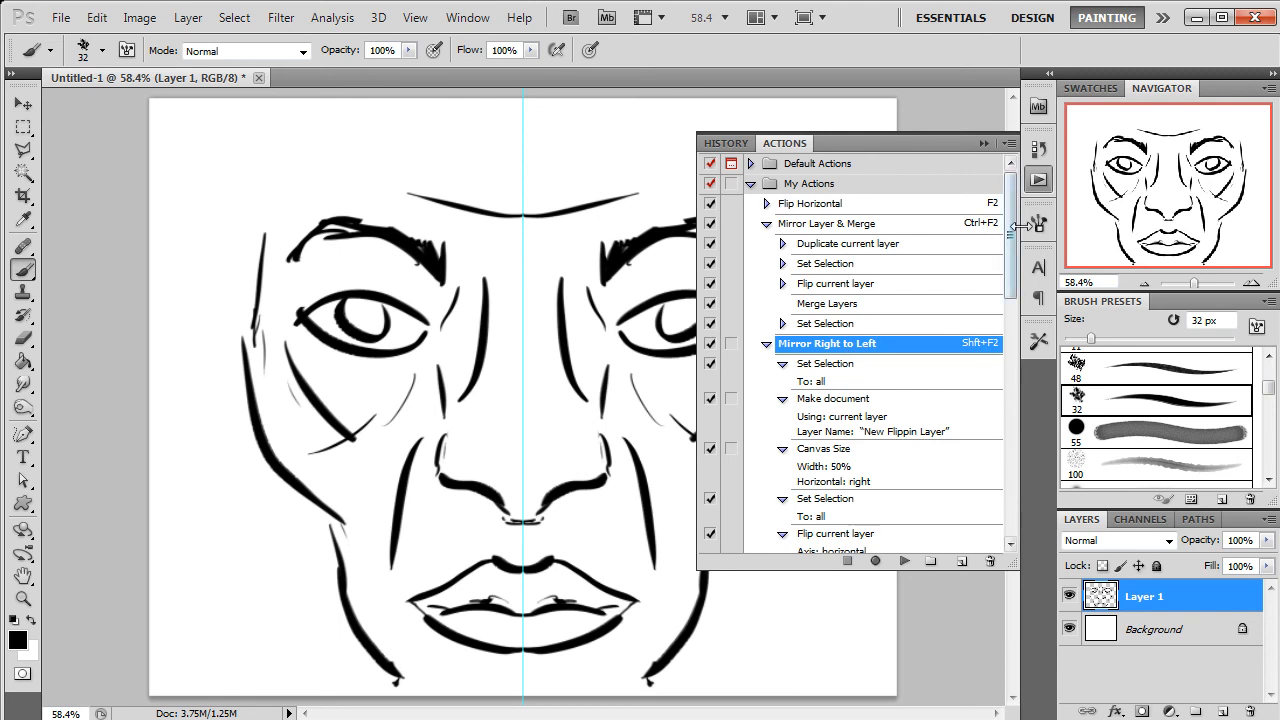
{"action": "scroll", "coordinate": [822, 279], "scroll_direction": "down", "scroll_amount": 5}
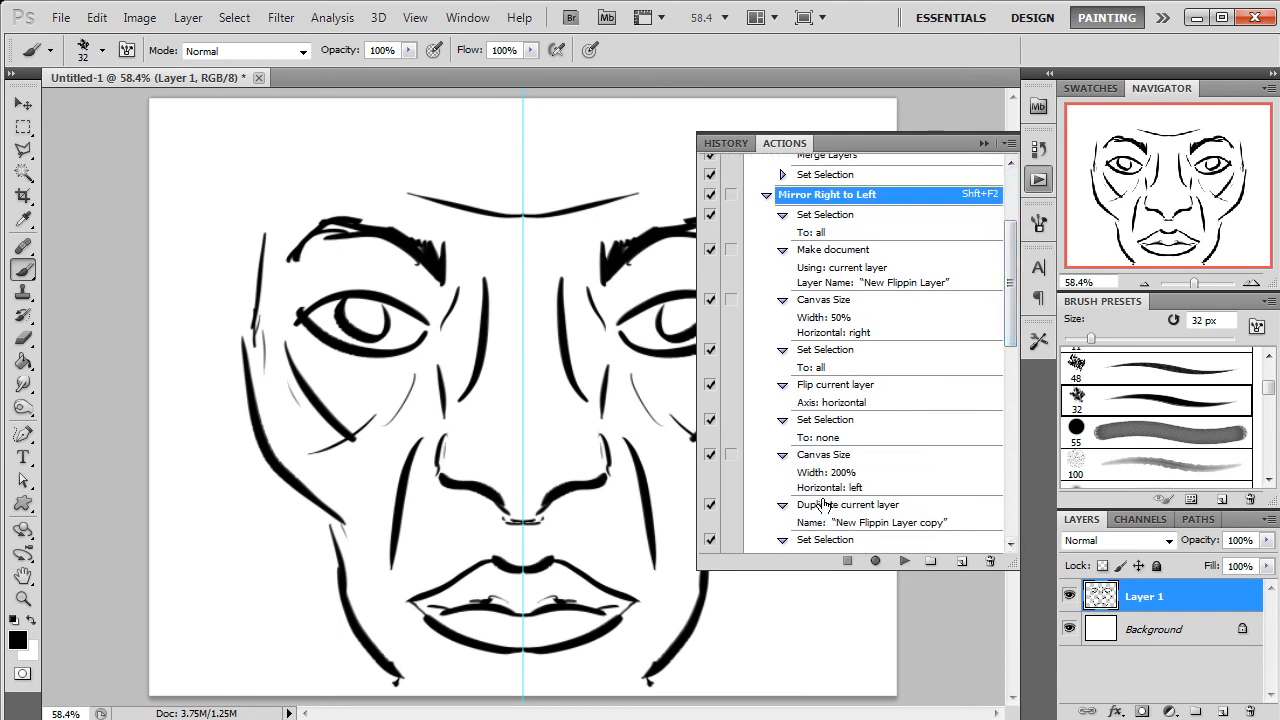
{"action": "left_click_drag", "start_coordinate": [1011, 328], "coordinate": [1008, 441]}
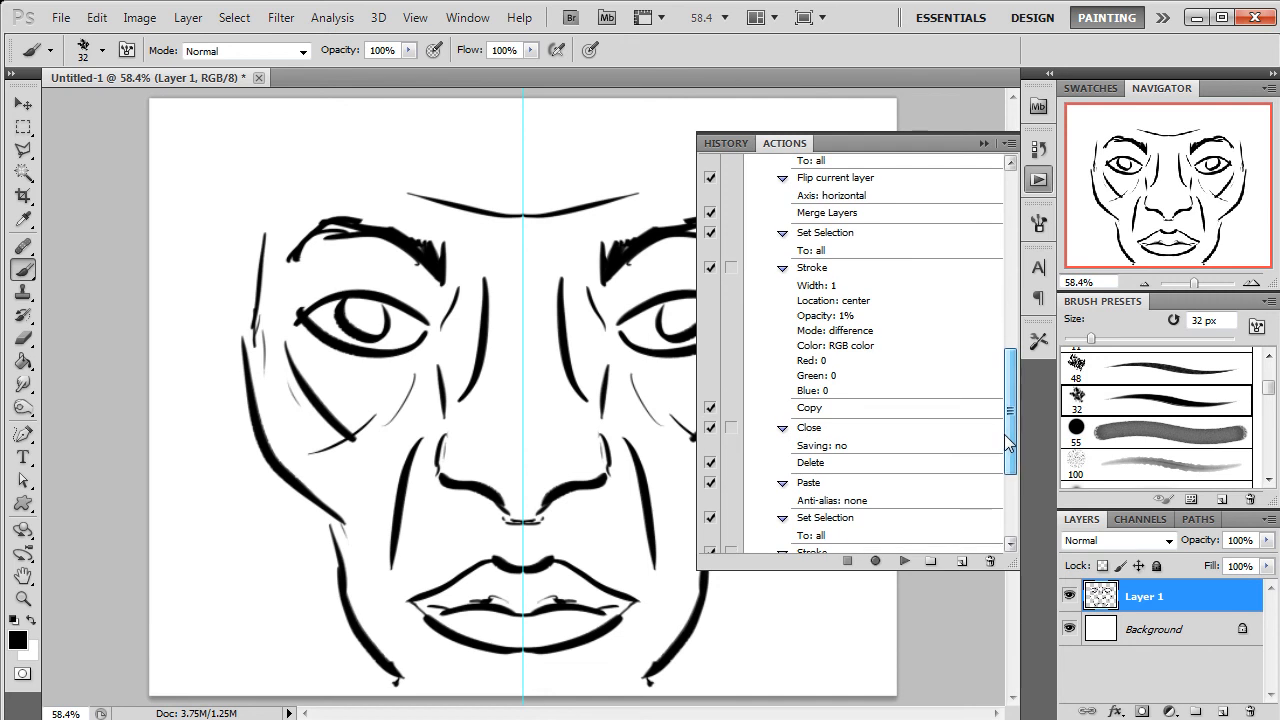
{"action": "left_click", "coordinate": [984, 145]}
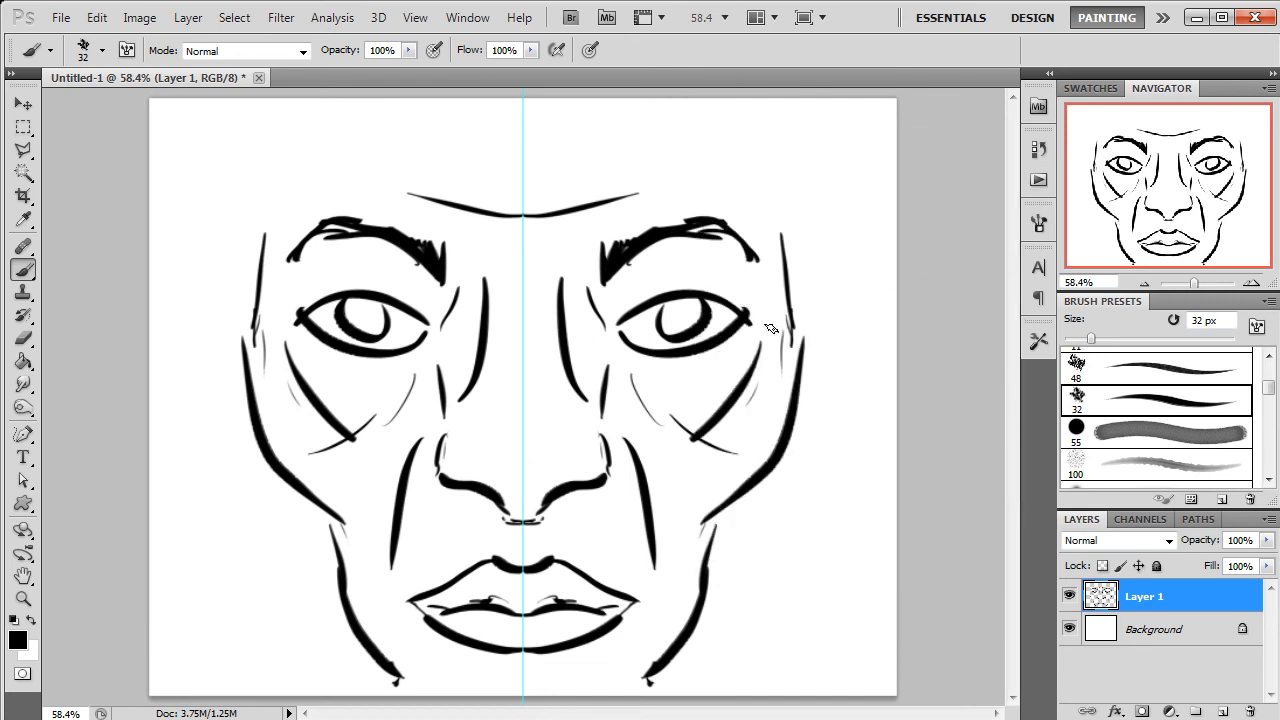
Step: Paint eyebrow, forehead, eye, philtrum, curled moustache and goatee details on the right half, and mirror them with the Mirror Right to Left action
{"action": "left_click_drag", "start_coordinate": [595, 243], "coordinate": [592, 282]}
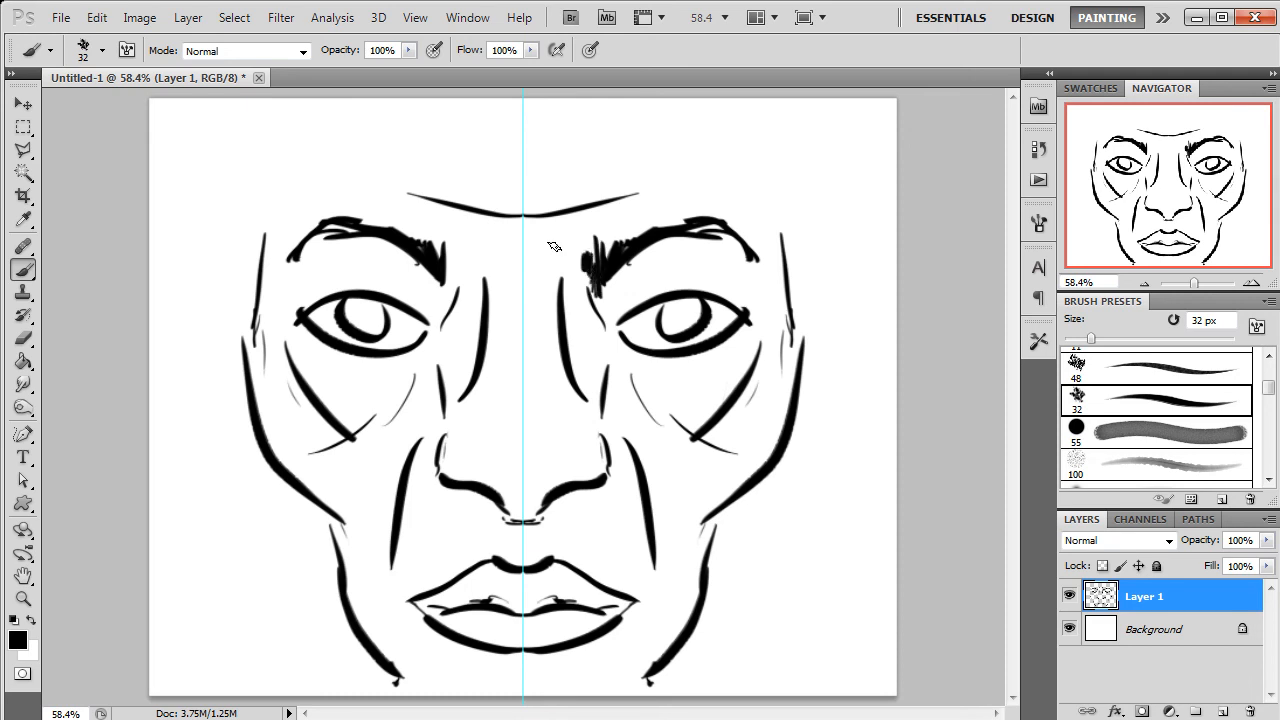
{"action": "mouse_move", "coordinate": [541, 234]}
{"action": "left_mouse_down"}
{"action": "mouse_move", "coordinate": [535, 283]}
{"action": "mouse_move", "coordinate": [539, 239]}
{"action": "mouse_move", "coordinate": [557, 218]}
{"action": "mouse_move", "coordinate": [636, 195]}
{"action": "left_mouse_up"}
{"action": "mouse_move", "coordinate": [664, 310]}
{"action": "left_mouse_down"}
{"action": "mouse_move", "coordinate": [625, 316]}
{"action": "mouse_move", "coordinate": [710, 285]}
{"action": "mouse_move", "coordinate": [687, 345]}
{"action": "mouse_move", "coordinate": [691, 296]}
{"action": "left_mouse_up"}
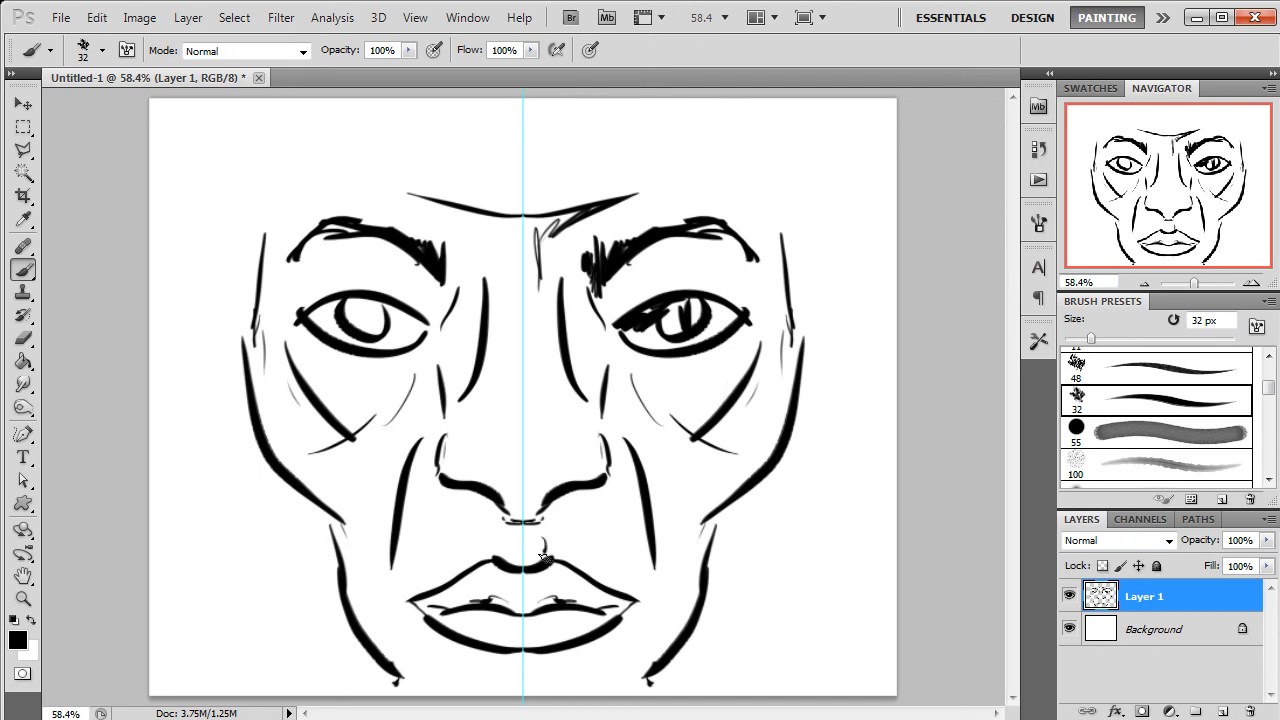
{"action": "mouse_move", "coordinate": [568, 533]}
{"action": "left_mouse_down"}
{"action": "mouse_move", "coordinate": [603, 573]}
{"action": "mouse_move", "coordinate": [654, 587]}
{"action": "mouse_move", "coordinate": [656, 521]}
{"action": "mouse_move", "coordinate": [654, 552]}
{"action": "mouse_move", "coordinate": [669, 546]}
{"action": "mouse_move", "coordinate": [659, 551]}
{"action": "mouse_move", "coordinate": [656, 526]}
{"action": "mouse_move", "coordinate": [699, 544]}
{"action": "mouse_move", "coordinate": [643, 574]}
{"action": "mouse_move", "coordinate": [582, 548]}
{"action": "mouse_move", "coordinate": [634, 575]}
{"action": "mouse_move", "coordinate": [663, 567]}
{"action": "mouse_move", "coordinate": [651, 578]}
{"action": "mouse_move", "coordinate": [687, 573]}
{"action": "mouse_move", "coordinate": [706, 551]}
{"action": "mouse_move", "coordinate": [595, 557]}
{"action": "left_mouse_up"}
{"action": "mouse_move", "coordinate": [552, 685]}
{"action": "left_mouse_down"}
{"action": "mouse_move", "coordinate": [570, 692]}
{"action": "mouse_move", "coordinate": [524, 682]}
{"action": "mouse_move", "coordinate": [596, 692]}
{"action": "left_mouse_up"}
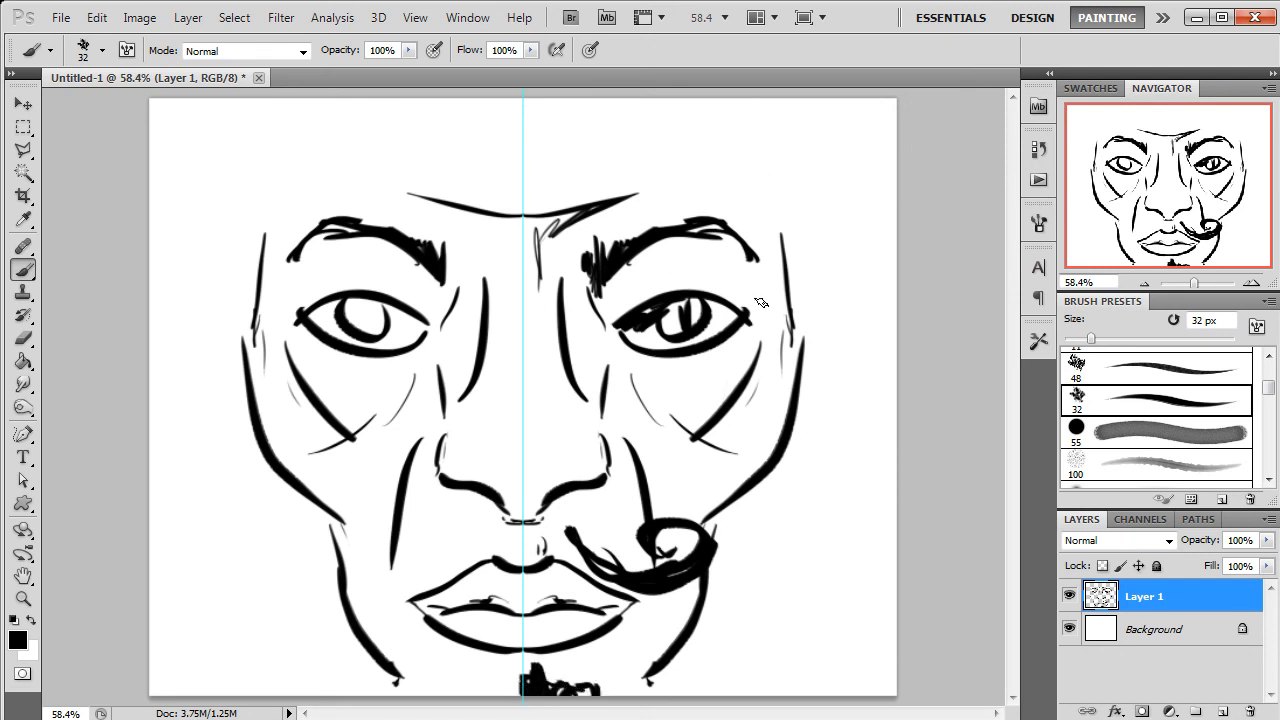
{"action": "key", "text": "F2"}
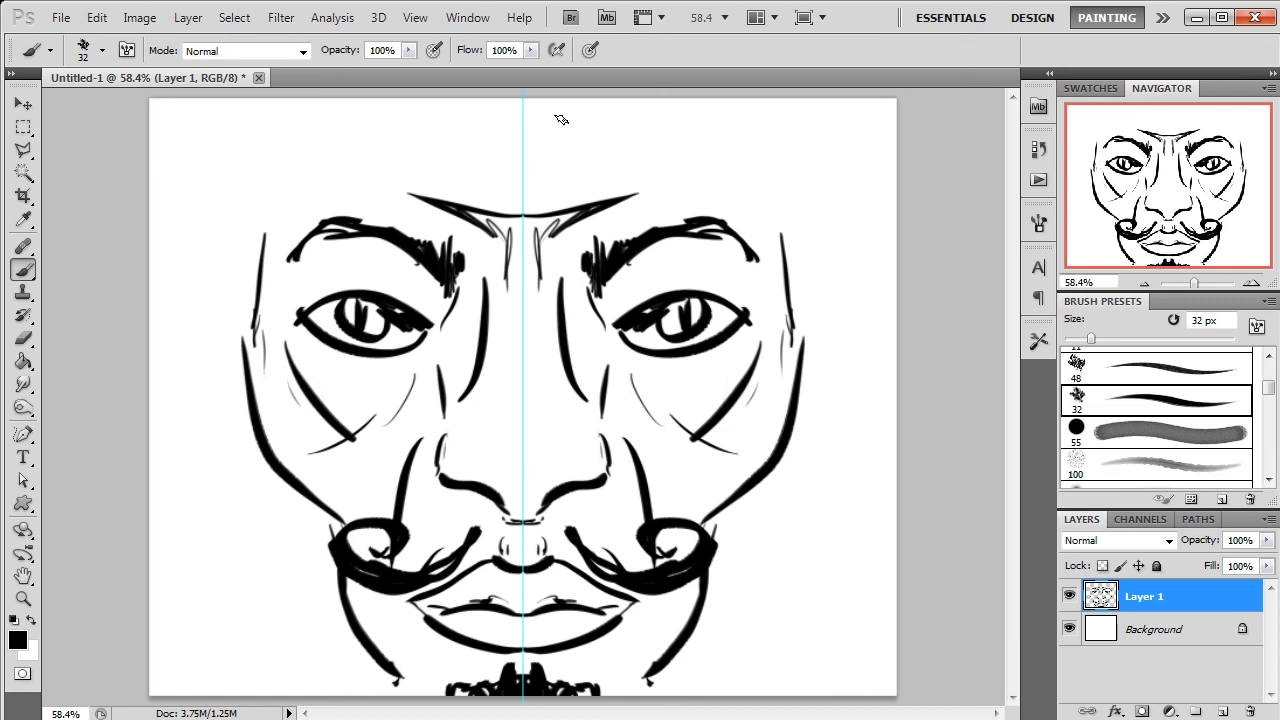
Step: Paint scribbled curly hair along the top of the right half, from the centre guide down to the temple
{"action": "left_click_drag", "start_coordinate": [523, 122], "coordinate": [623, 148]}
{"action": "left_click_drag", "start_coordinate": [582, 143], "coordinate": [716, 131]}
{"action": "left_click_drag", "start_coordinate": [637, 122], "coordinate": [674, 134]}
{"action": "mouse_move", "coordinate": [593, 115]}
{"action": "left_mouse_down"}
{"action": "mouse_move", "coordinate": [544, 140]}
{"action": "mouse_move", "coordinate": [567, 117]}
{"action": "mouse_move", "coordinate": [672, 134]}
{"action": "mouse_move", "coordinate": [559, 111]}
{"action": "mouse_move", "coordinate": [770, 130]}
{"action": "mouse_move", "coordinate": [796, 146]}
{"action": "mouse_move", "coordinate": [734, 108]}
{"action": "mouse_move", "coordinate": [769, 102]}
{"action": "mouse_move", "coordinate": [761, 160]}
{"action": "mouse_move", "coordinate": [732, 142]}
{"action": "mouse_move", "coordinate": [787, 150]}
{"action": "mouse_move", "coordinate": [797, 79]}
{"action": "mouse_move", "coordinate": [772, 125]}
{"action": "mouse_move", "coordinate": [622, 101]}
{"action": "mouse_move", "coordinate": [625, 111]}
{"action": "mouse_move", "coordinate": [587, 75]}
{"action": "mouse_move", "coordinate": [527, 133]}
{"action": "mouse_move", "coordinate": [524, 108]}
{"action": "mouse_move", "coordinate": [550, 140]}
{"action": "mouse_move", "coordinate": [546, 126]}
{"action": "mouse_move", "coordinate": [521, 178]}
{"action": "mouse_move", "coordinate": [532, 143]}
{"action": "mouse_move", "coordinate": [602, 92]}
{"action": "mouse_move", "coordinate": [715, 100]}
{"action": "mouse_move", "coordinate": [813, 190]}
{"action": "mouse_move", "coordinate": [802, 182]}
{"action": "mouse_move", "coordinate": [786, 238]}
{"action": "left_mouse_up"}
Step: Paint the right ear with its outline, lobe and inner folds, and run Mirror Right to Left to copy the new hair and ear
{"action": "mouse_move", "coordinate": [792, 284]}
{"action": "left_mouse_down"}
{"action": "mouse_move", "coordinate": [840, 317]}
{"action": "mouse_move", "coordinate": [804, 478]}
{"action": "mouse_move", "coordinate": [769, 478]}
{"action": "mouse_move", "coordinate": [793, 448]}
{"action": "mouse_move", "coordinate": [799, 480]}
{"action": "mouse_move", "coordinate": [809, 446]}
{"action": "mouse_move", "coordinate": [802, 479]}
{"action": "left_mouse_up"}
{"action": "left_click_drag", "start_coordinate": [820, 414], "coordinate": [806, 465]}
{"action": "left_click_drag", "start_coordinate": [829, 379], "coordinate": [809, 459]}
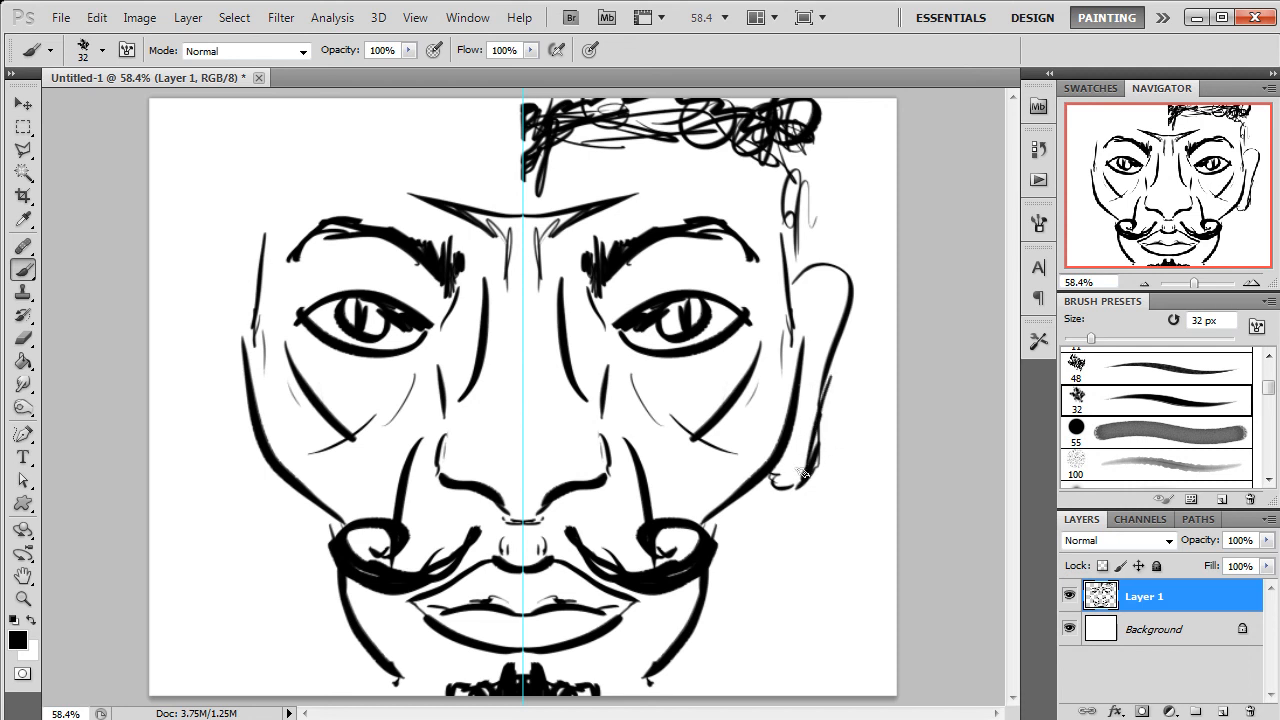
{"action": "left_click_drag", "start_coordinate": [806, 298], "coordinate": [827, 292]}
{"action": "left_click_drag", "start_coordinate": [824, 336], "coordinate": [809, 351]}
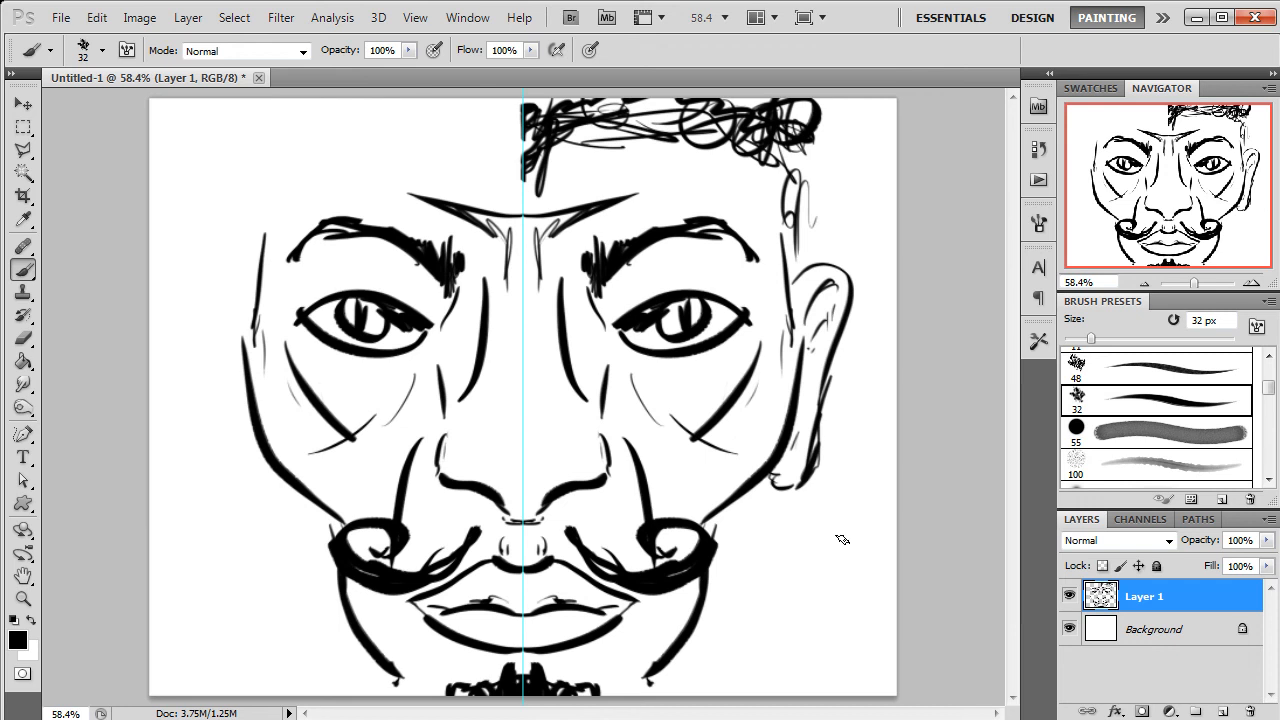
{"action": "key", "text": "F2"}
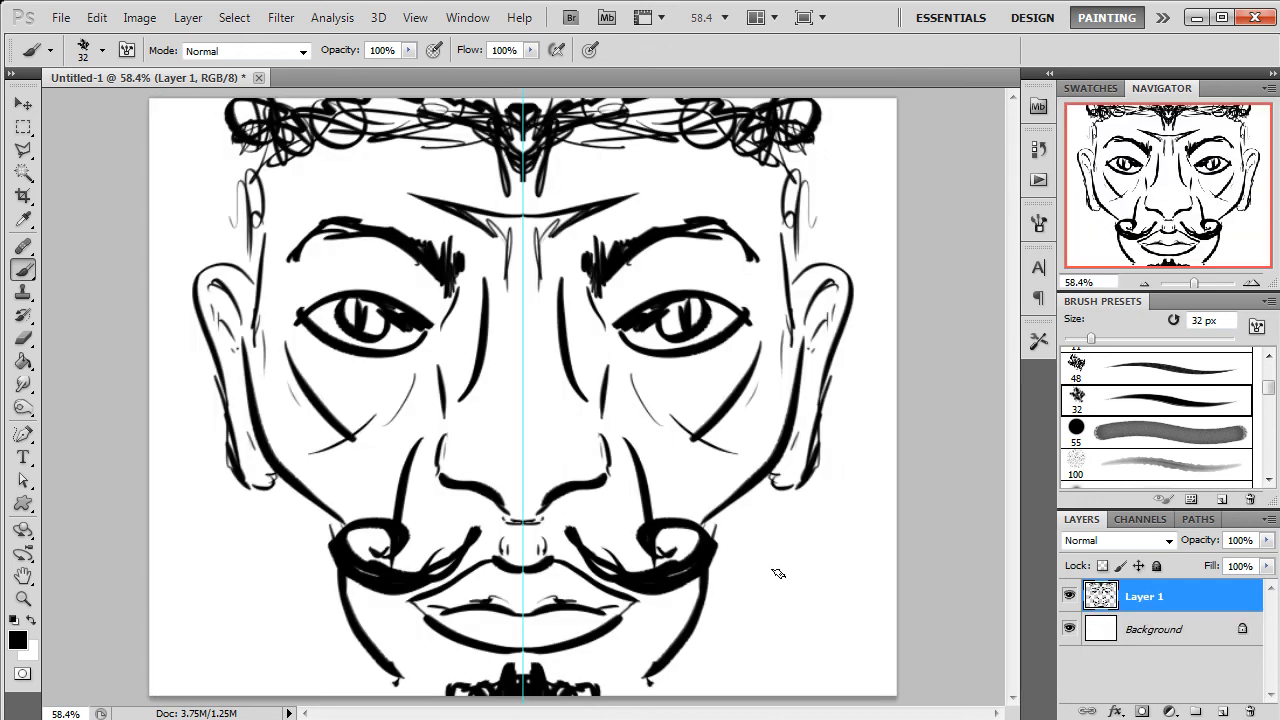
Step: Paint and mirror a neck contour below the right ear, and extend the right-hand line towards the canvas bottom
{"action": "left_click_drag", "start_coordinate": [756, 478], "coordinate": [702, 628]}
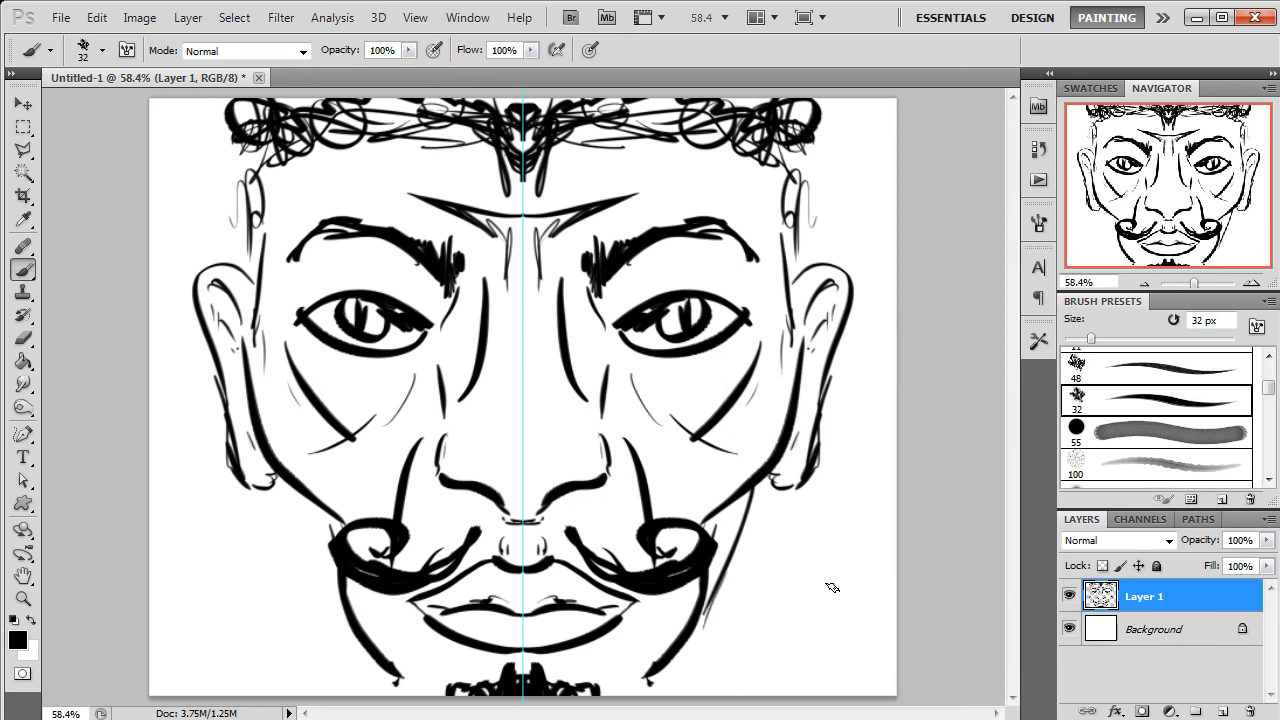
{"action": "key", "text": "F2"}
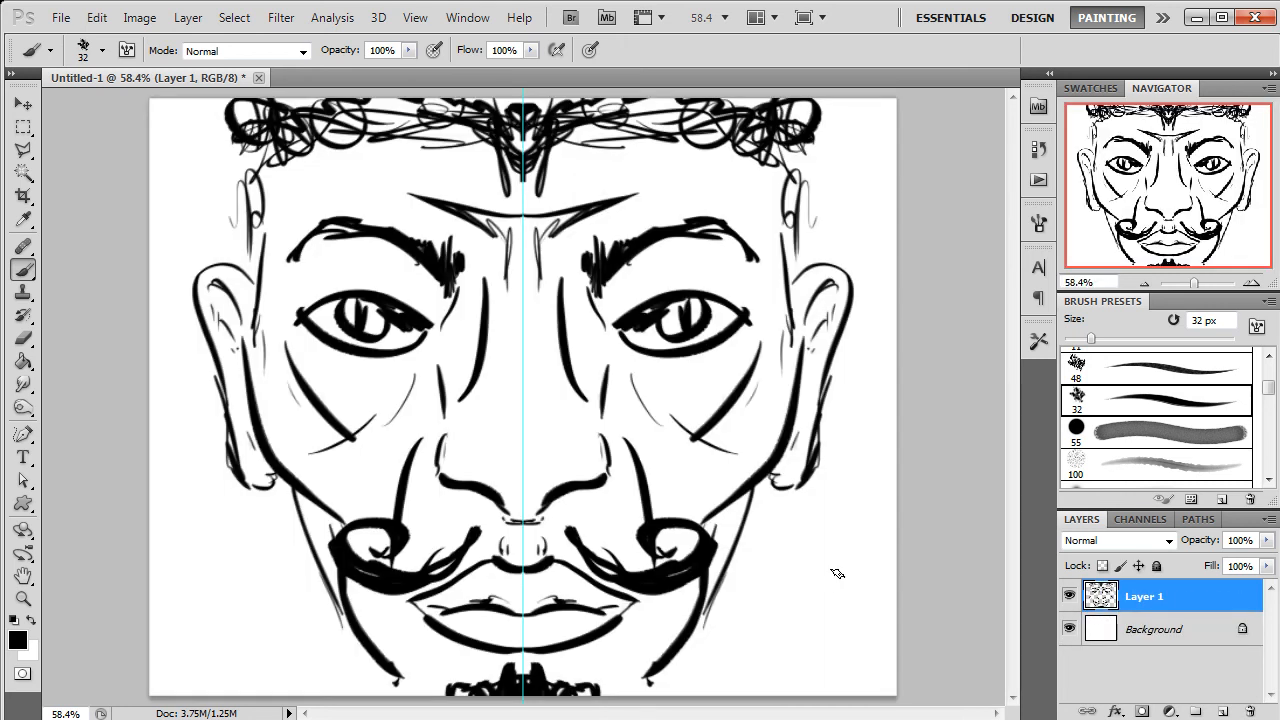
{"action": "left_click_drag", "start_coordinate": [706, 614], "coordinate": [652, 702]}
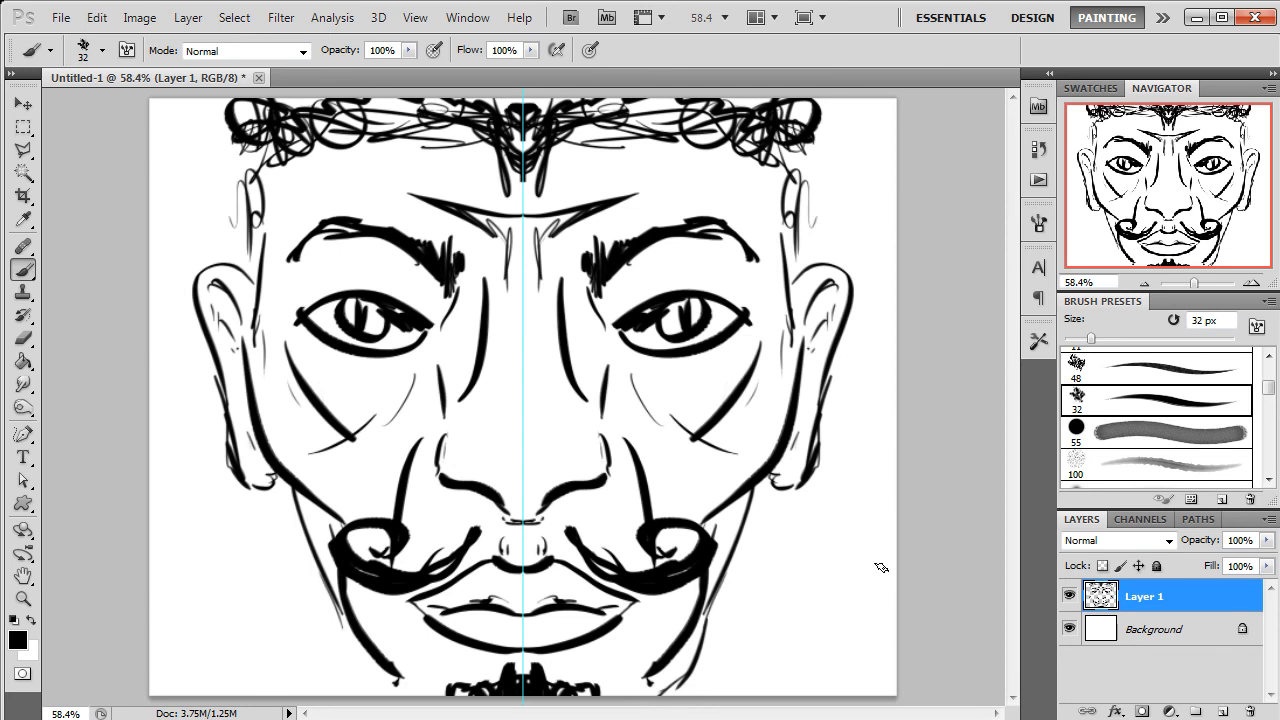